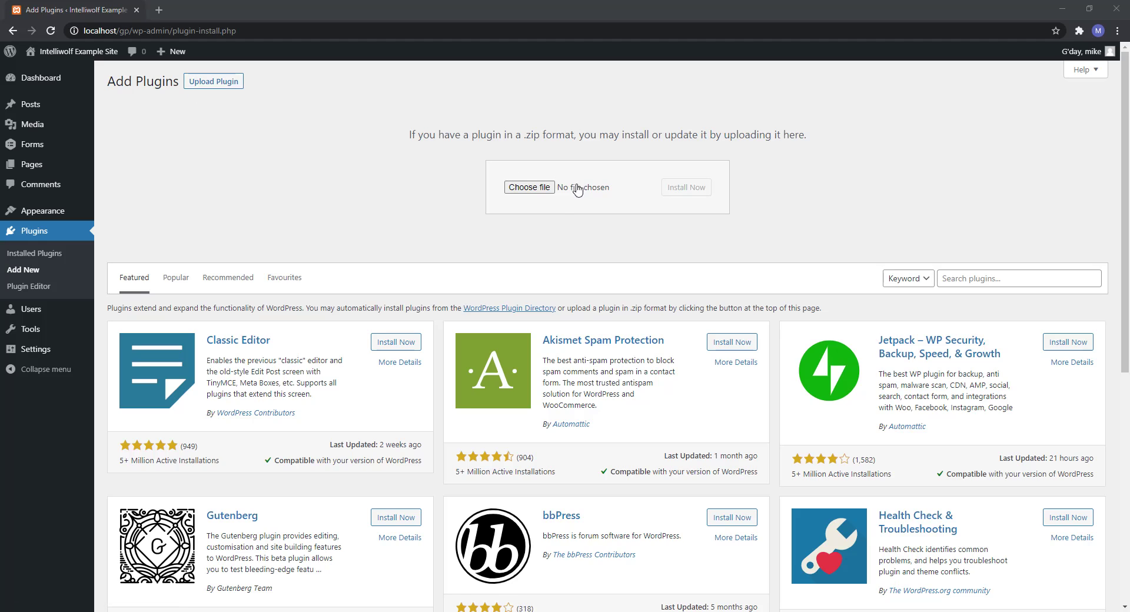
- Upload web-a11y-tester.2.1.0.zip and install it as a new plugin
click(517, 188)
drag(218, 261, 527, 187)
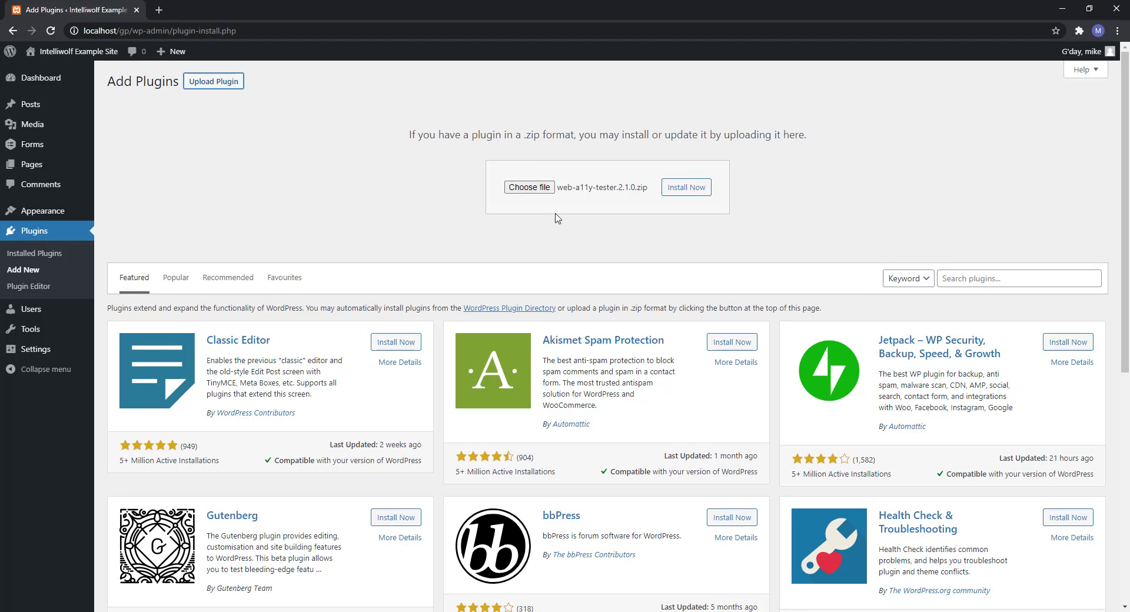
click(689, 188)
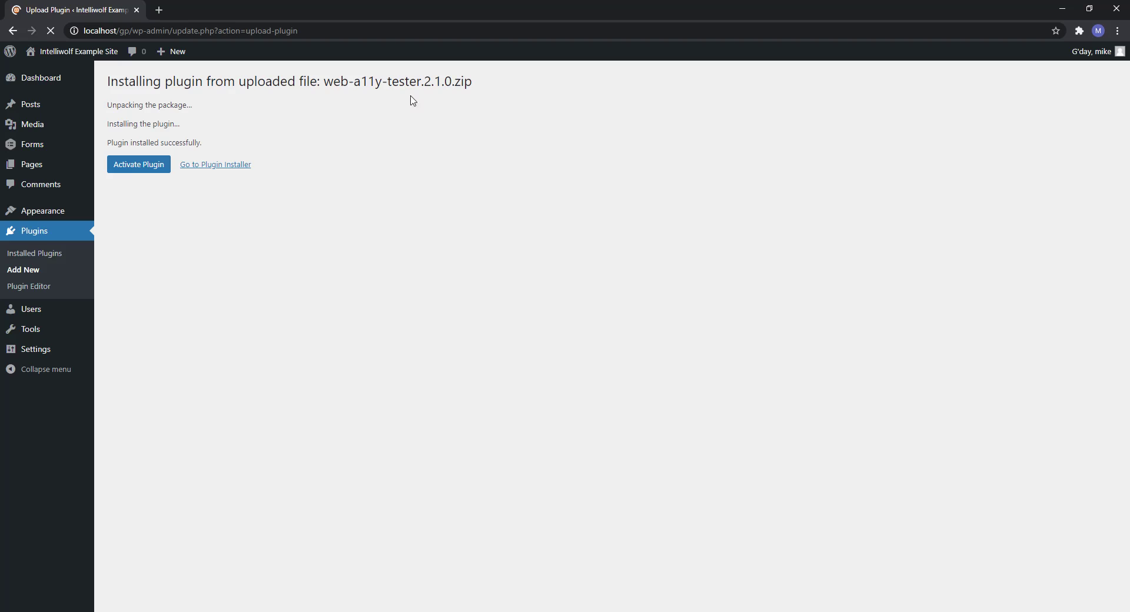
- Activate Web A11y Website Testing Tool and read its shortcode usage instructions in Settings
click(162, 171)
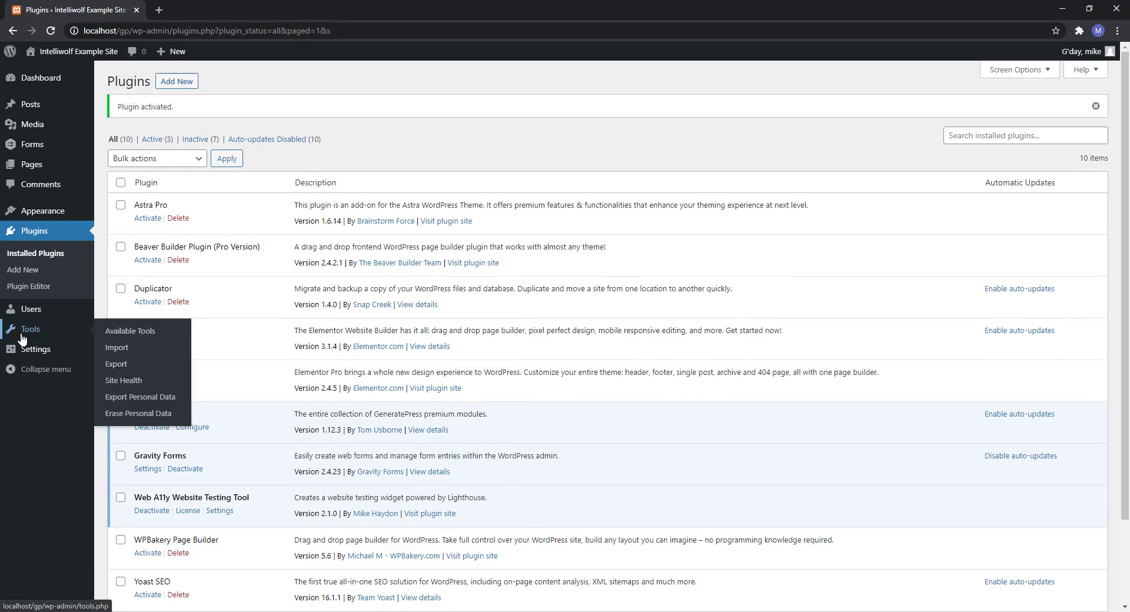
mouse_move(39, 353)
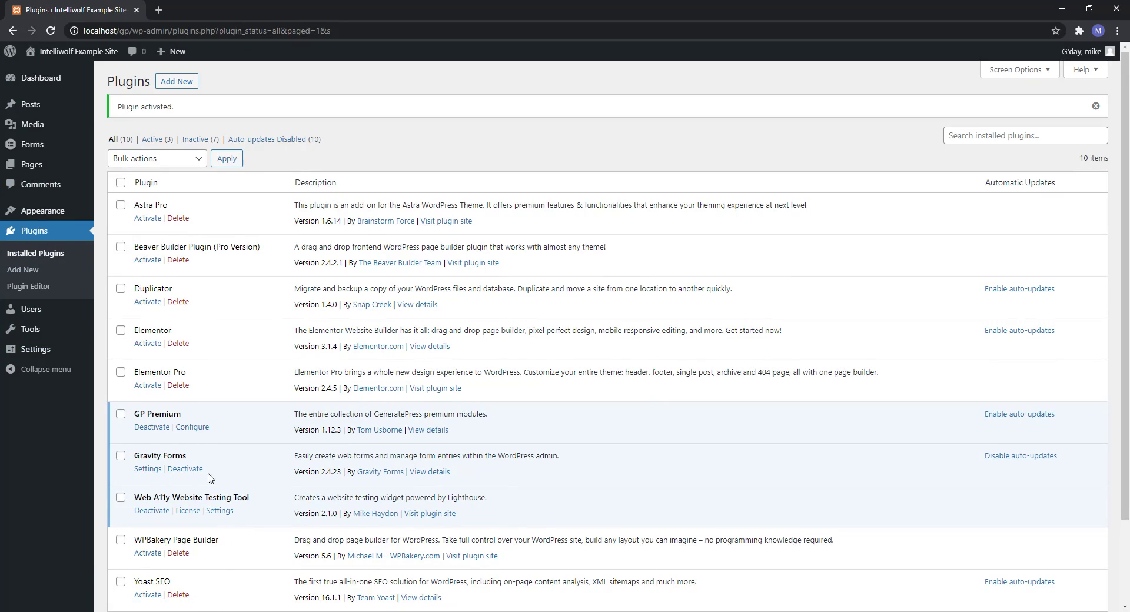
click(210, 511)
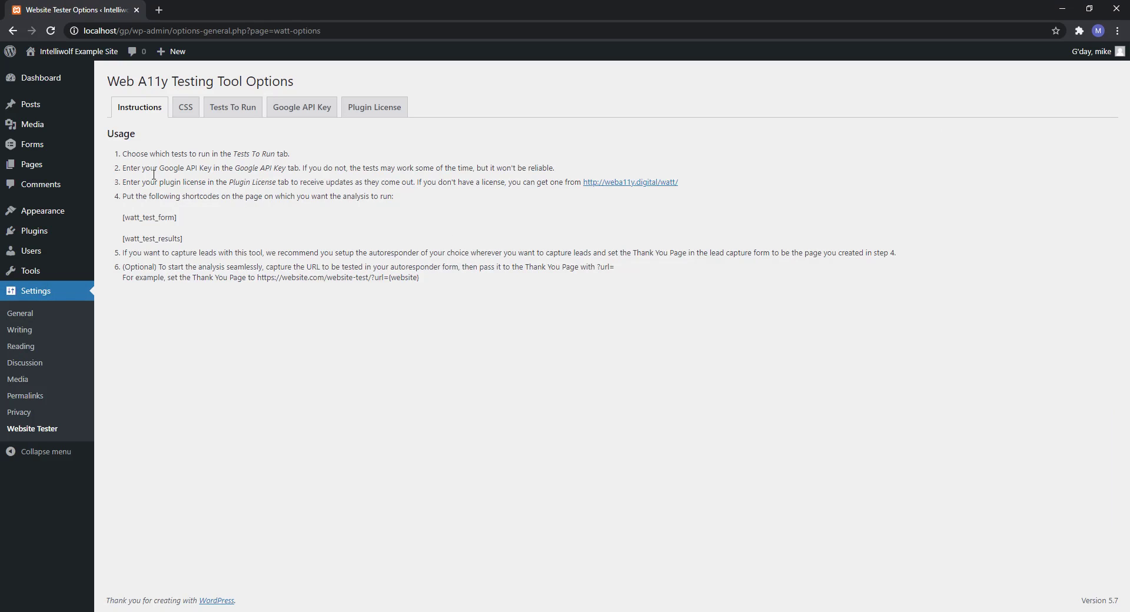
drag(121, 152, 344, 234)
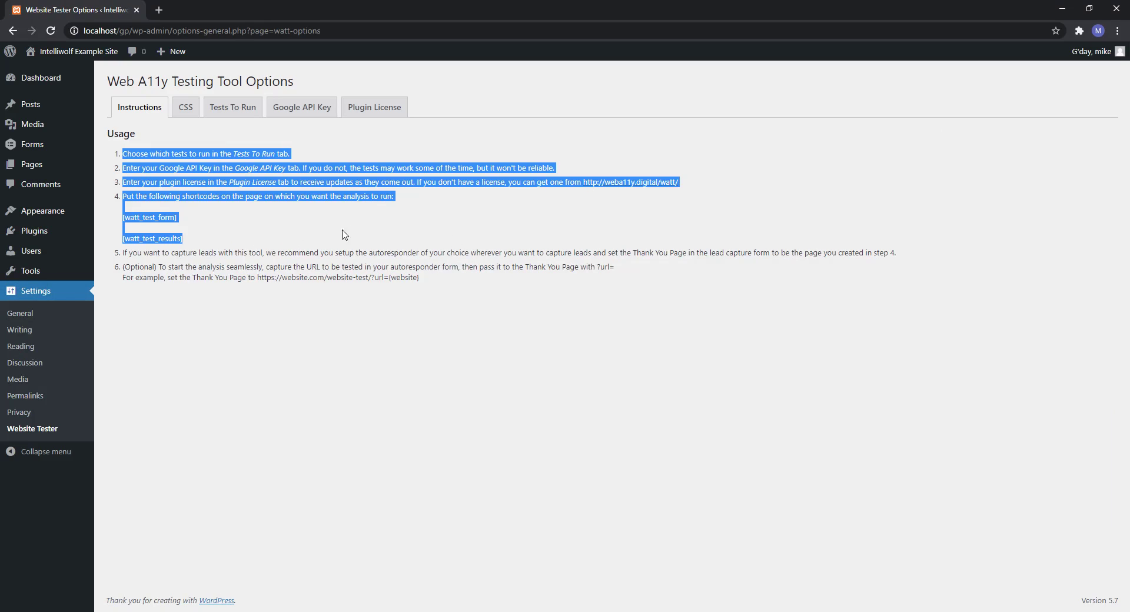
click(361, 214)
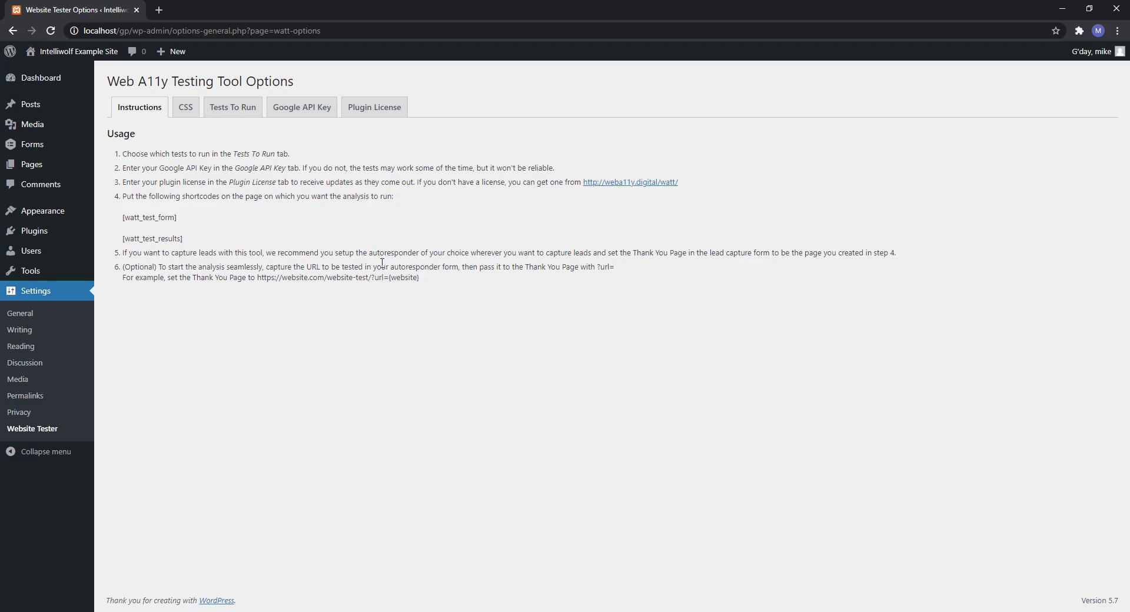
- Look over the custom CSS stylesheet on the CSS tab
click(185, 117)
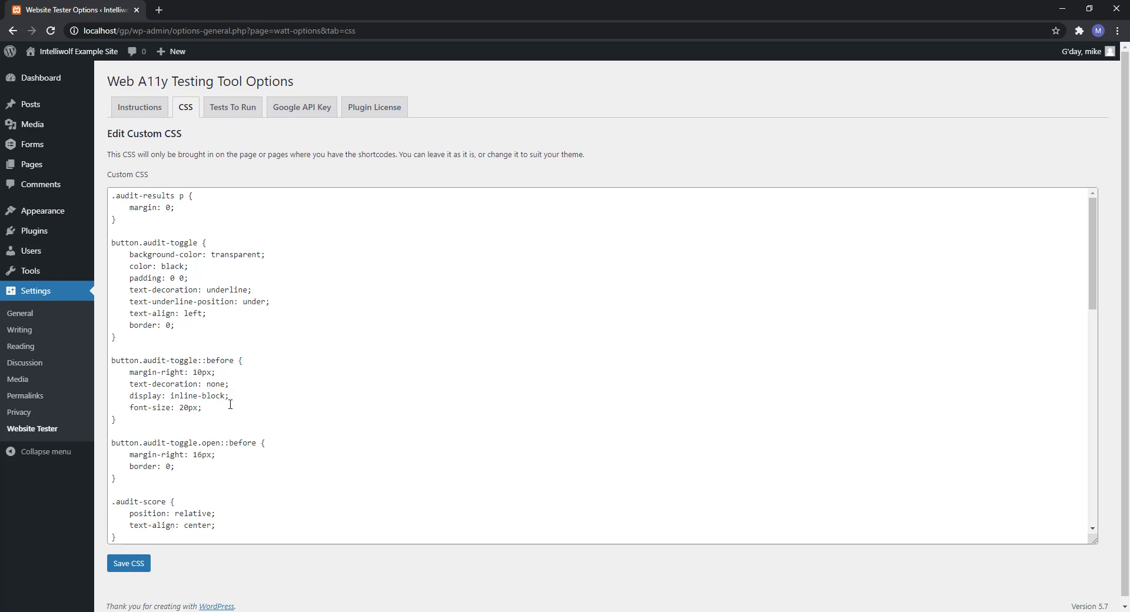
scroll(215, 329, down, 10)
scroll(215, 327, up, 10)
- Check the [watt_test_form] and [watt_test_results] shortcodes, then return to the CSS tab
click(141, 107)
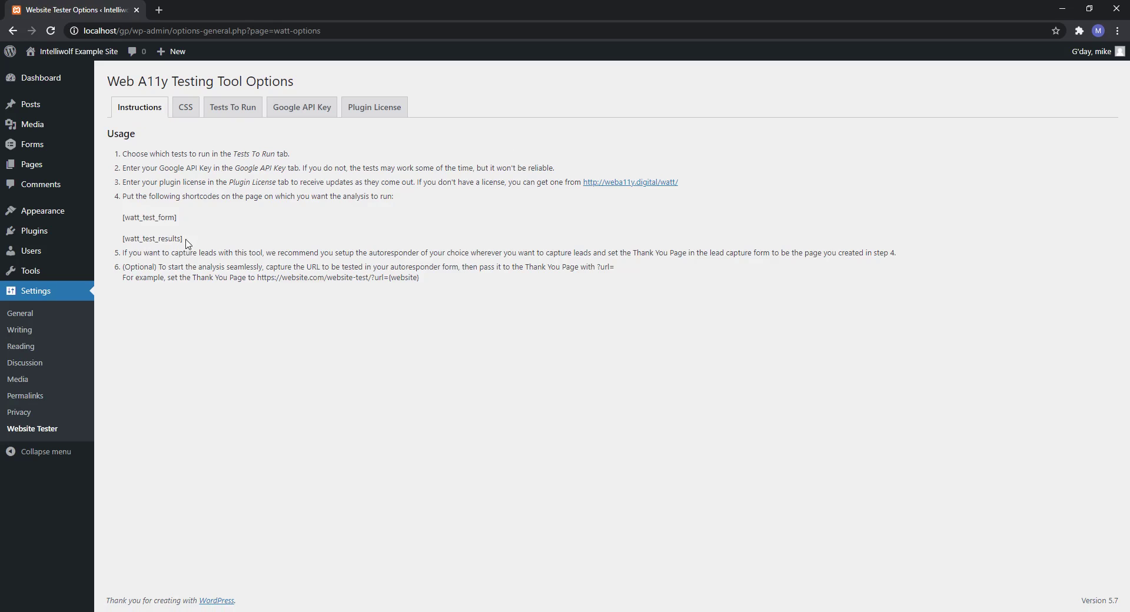
drag(183, 239, 124, 219)
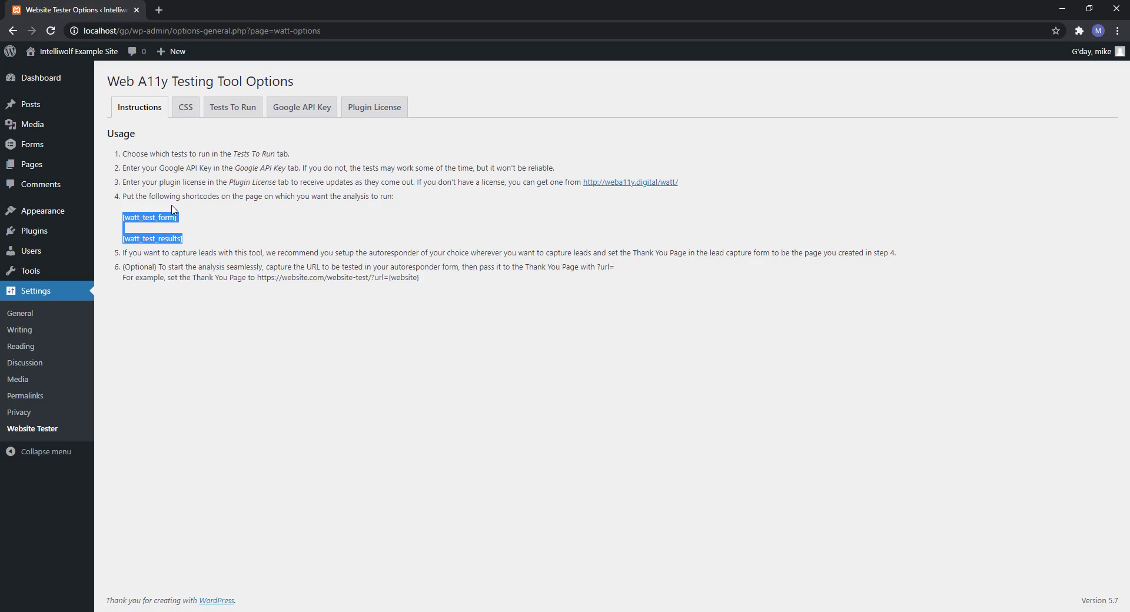
click(234, 226)
click(184, 109)
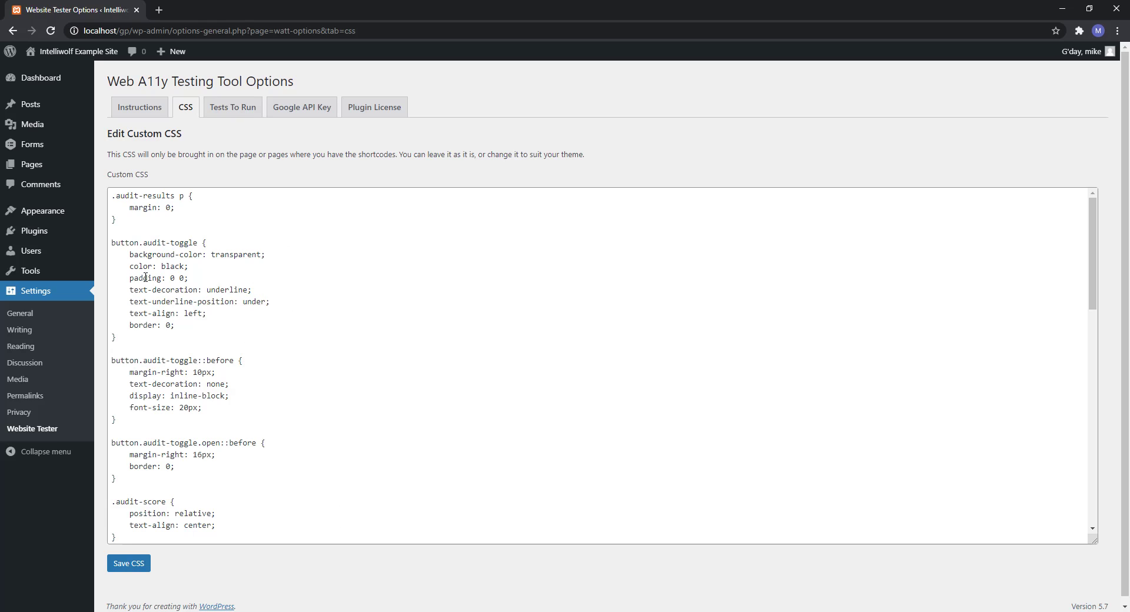
- Confirm all four tests are checked under Tests To Run, then view the Google API Key settings
click(242, 109)
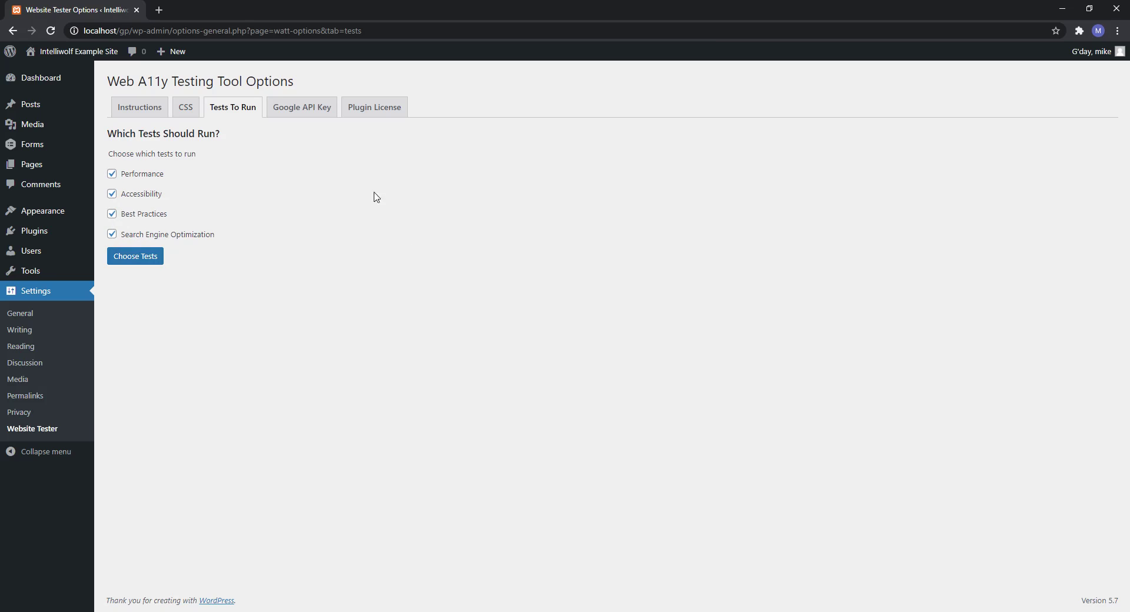
click(315, 110)
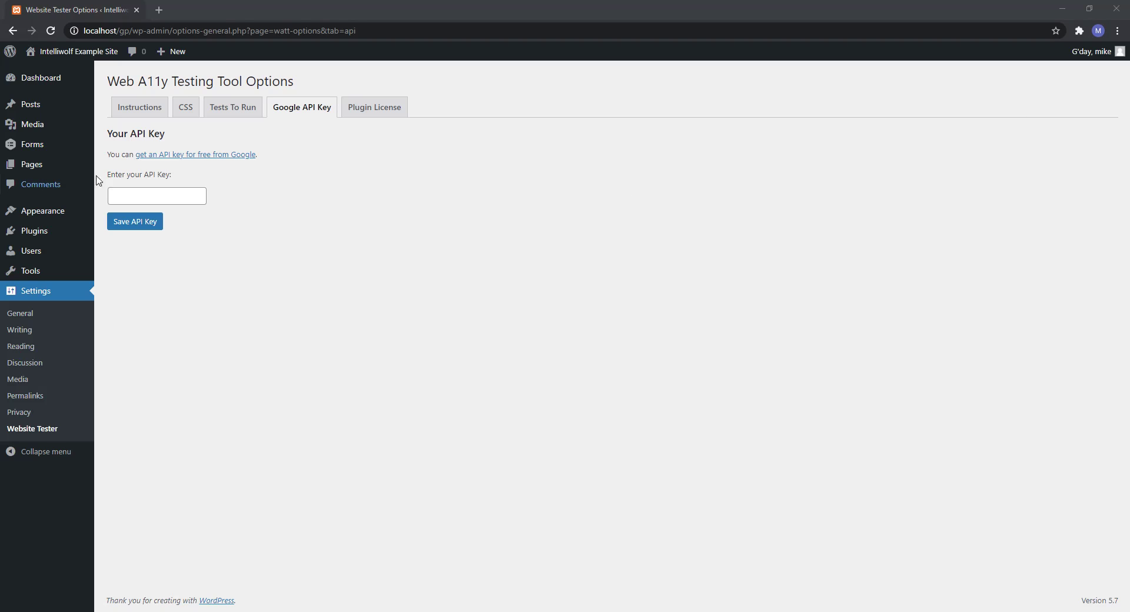
- Leave the Google API key blank and go to the Plugin License settings
click(165, 198)
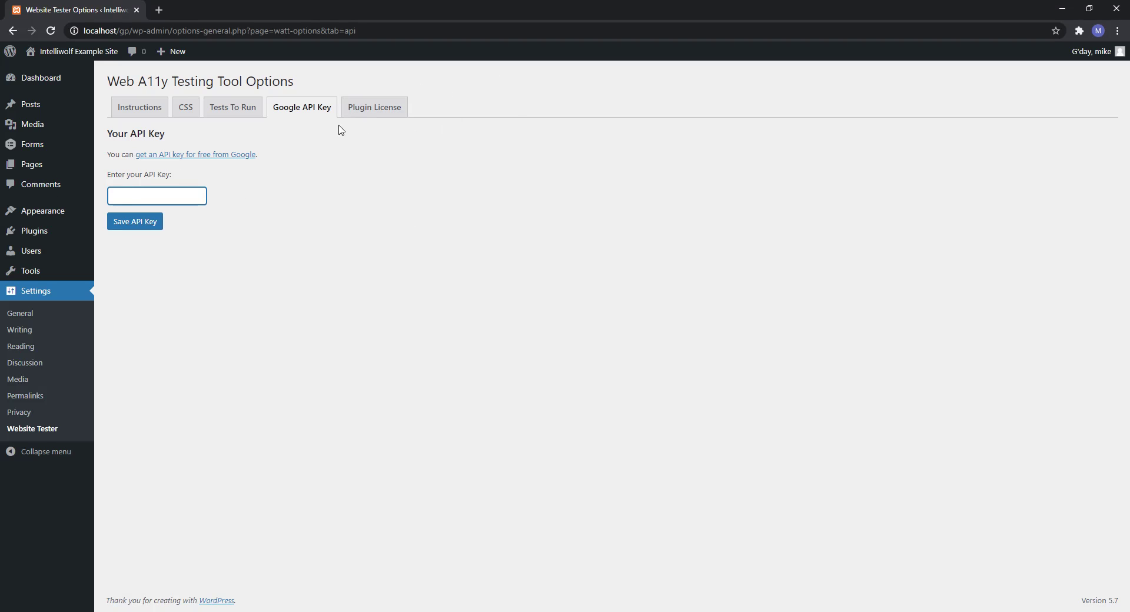
click(371, 105)
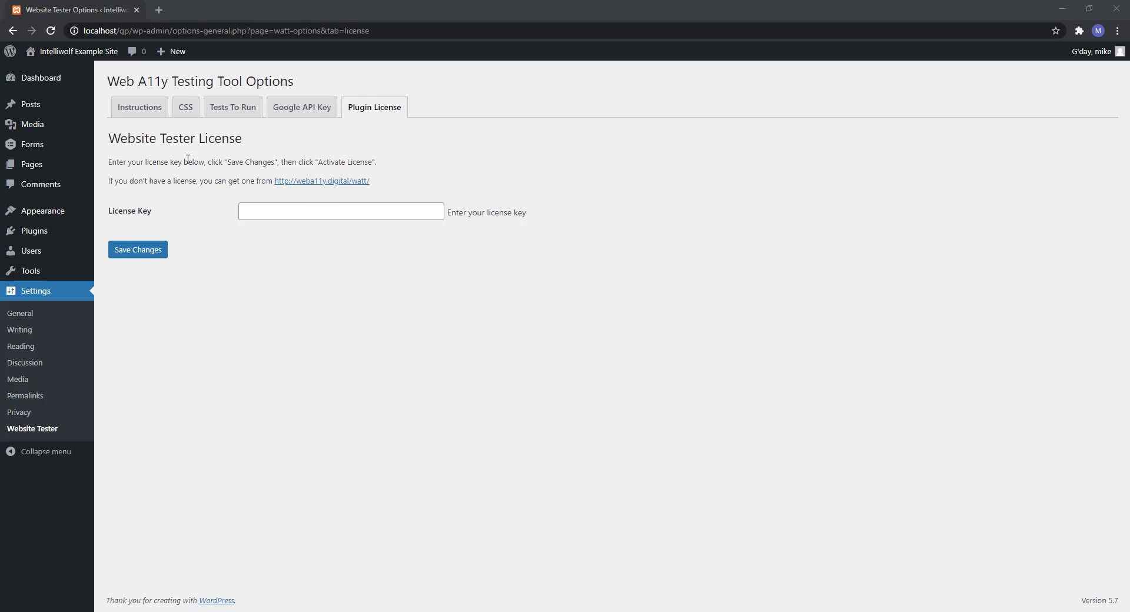
- Enter the license key fetched from another window, save it, and confirm the license is active
click(257, 217)
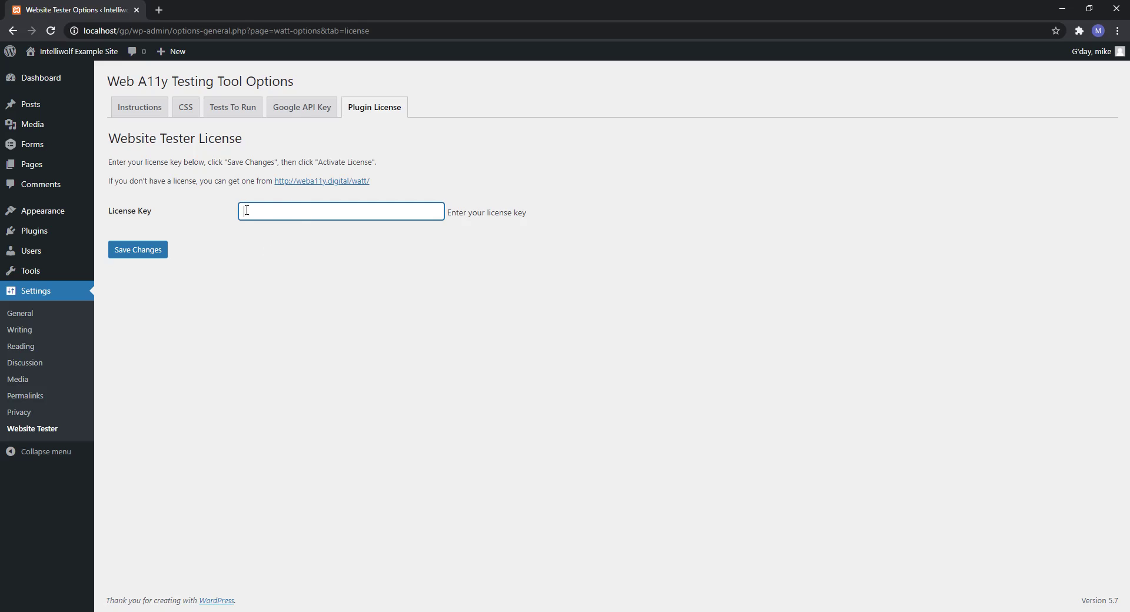
key(alt+Tab)
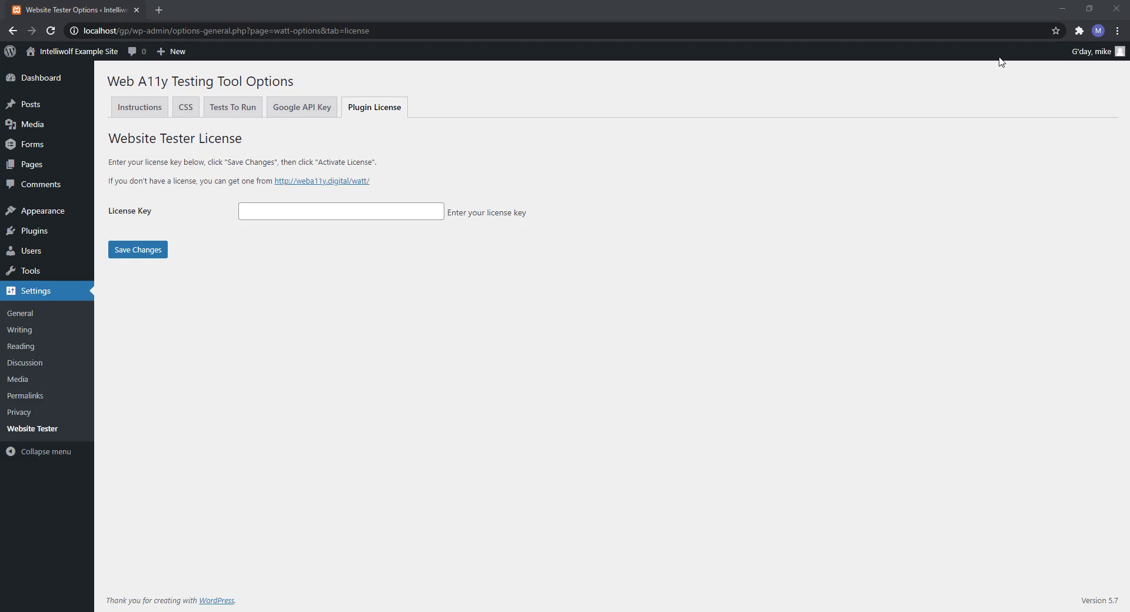
click(261, 216)
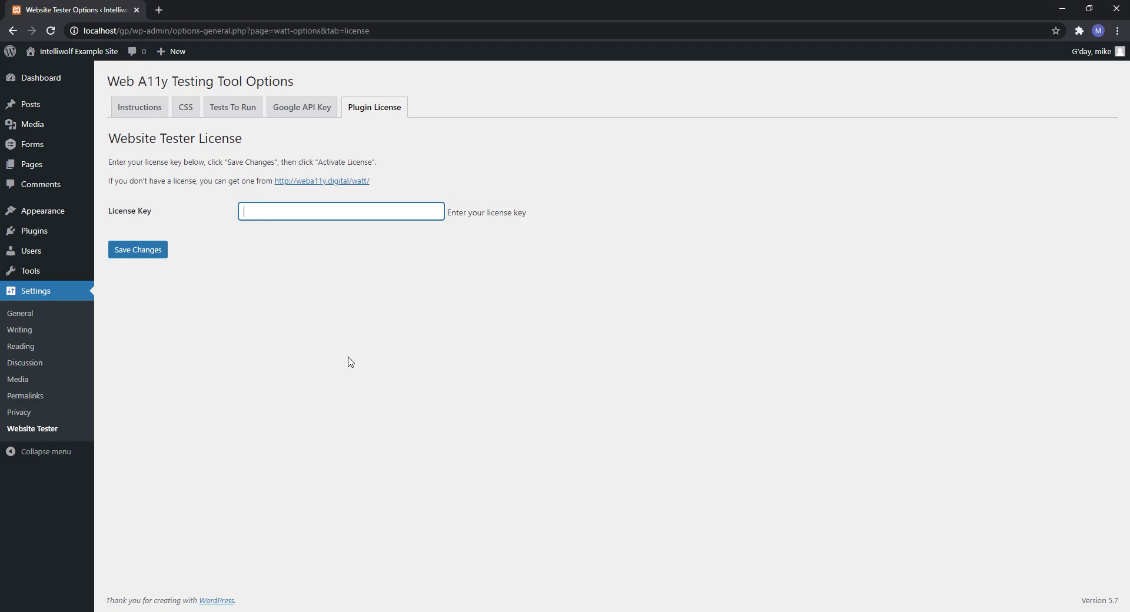
click(120, 250)
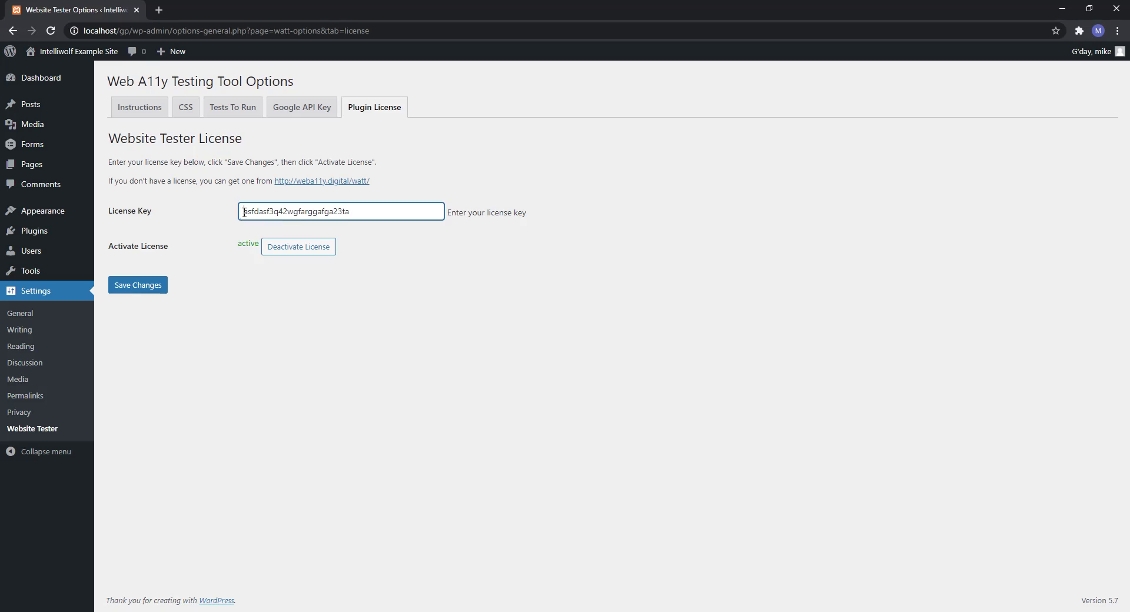
key(alt+Tab)
click(455, 451)
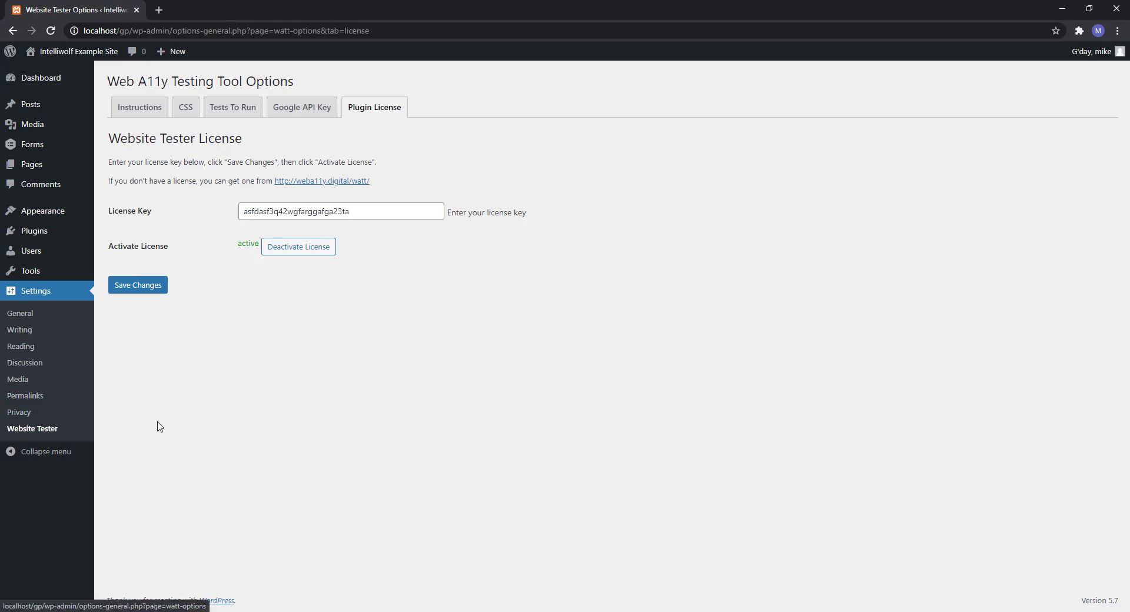
- Select both shortcodes on the Instructions tab and start a new page in a background tab
click(130, 111)
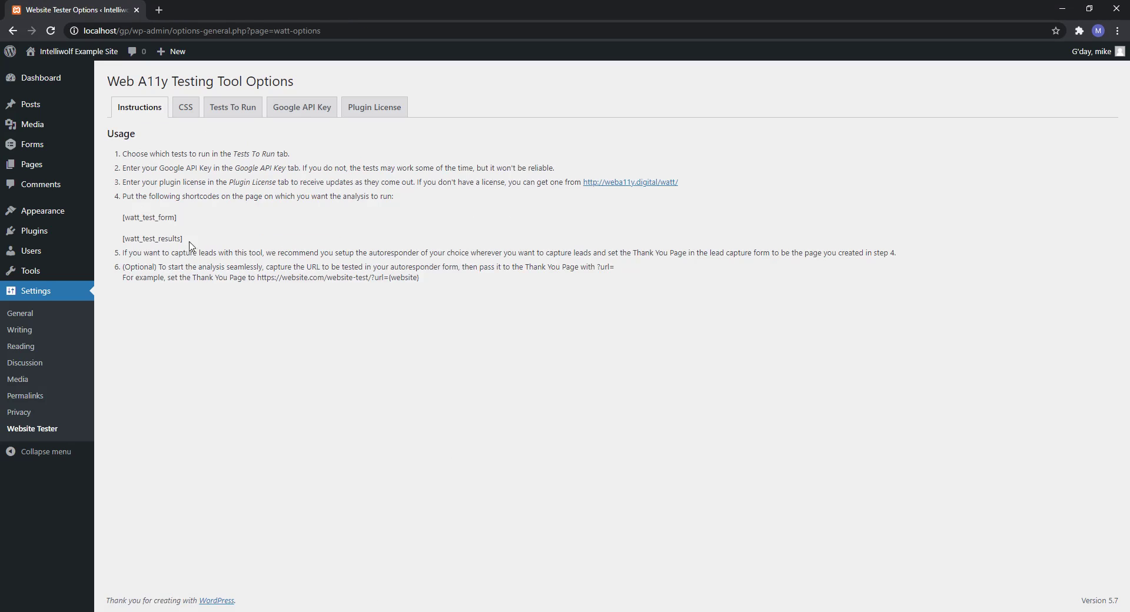
drag(190, 242, 120, 216)
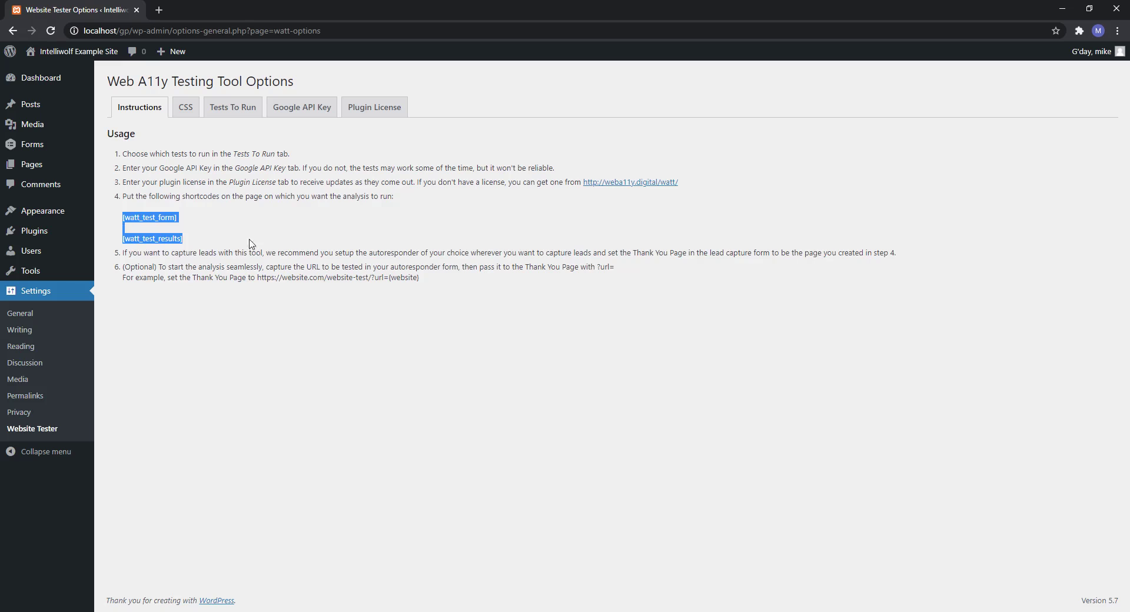
mouse_move(74, 165)
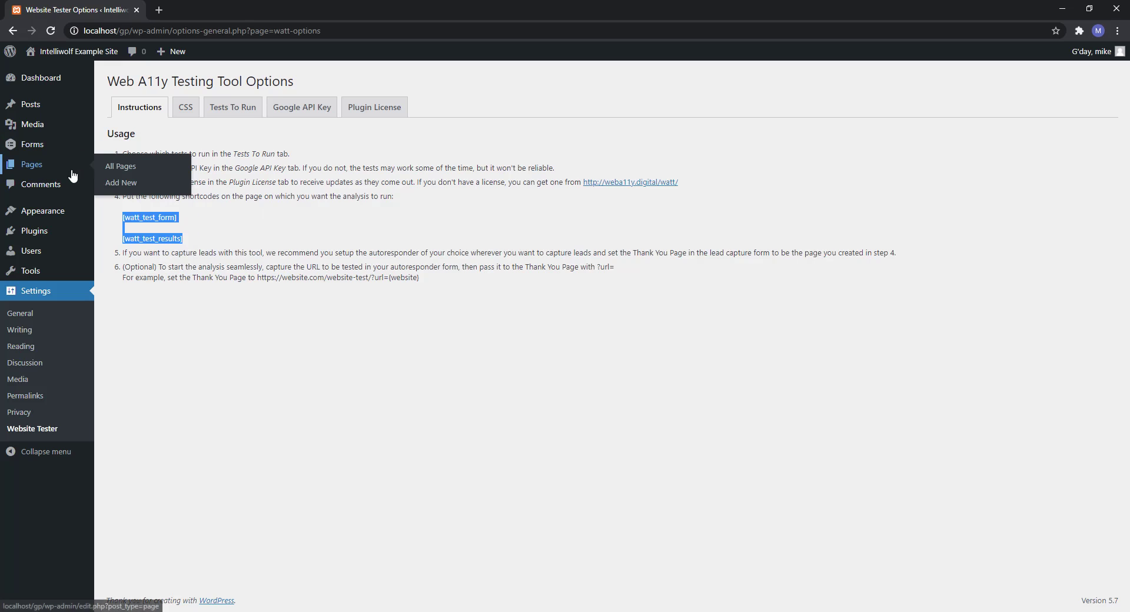
middle_click(131, 185)
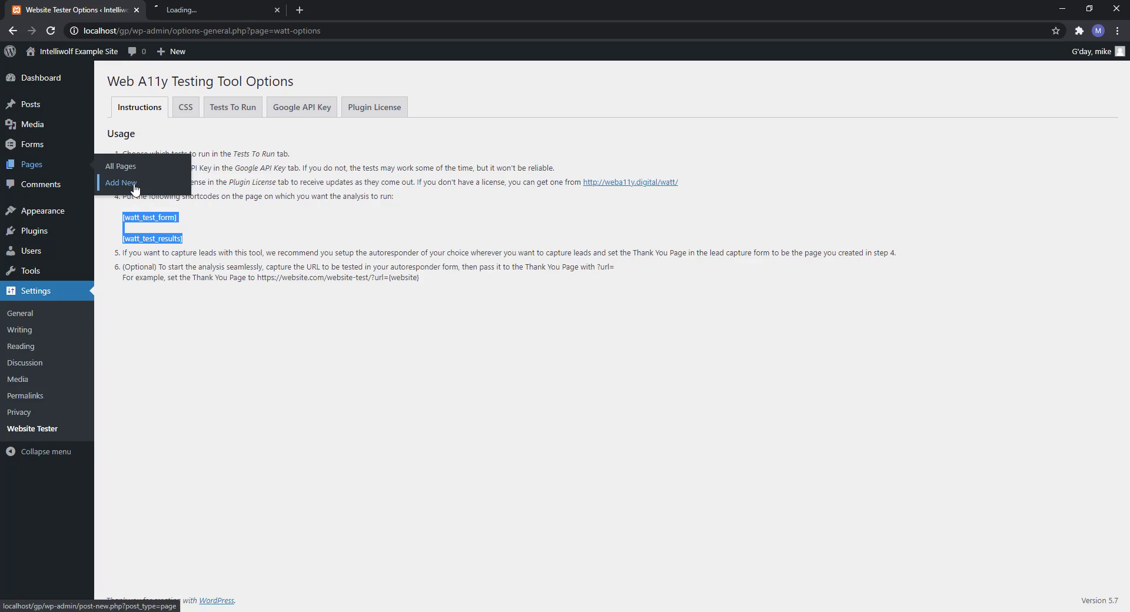
- Title the new page 'Testing' and add a Shortcode block containing [watt_test_form]
click(219, 7)
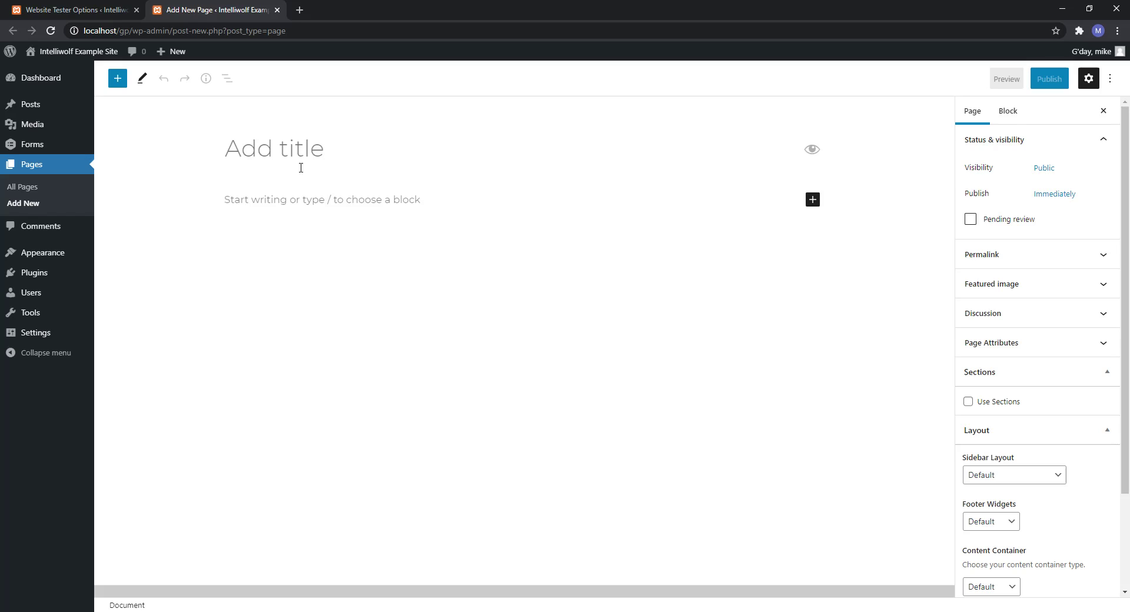
text(Testing)
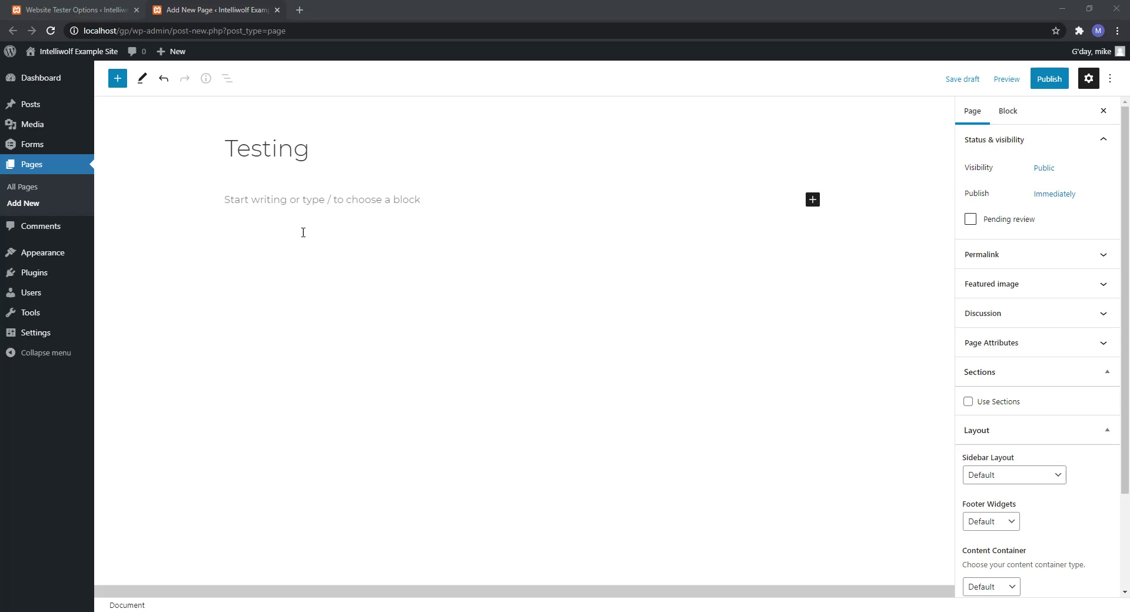
click(308, 201)
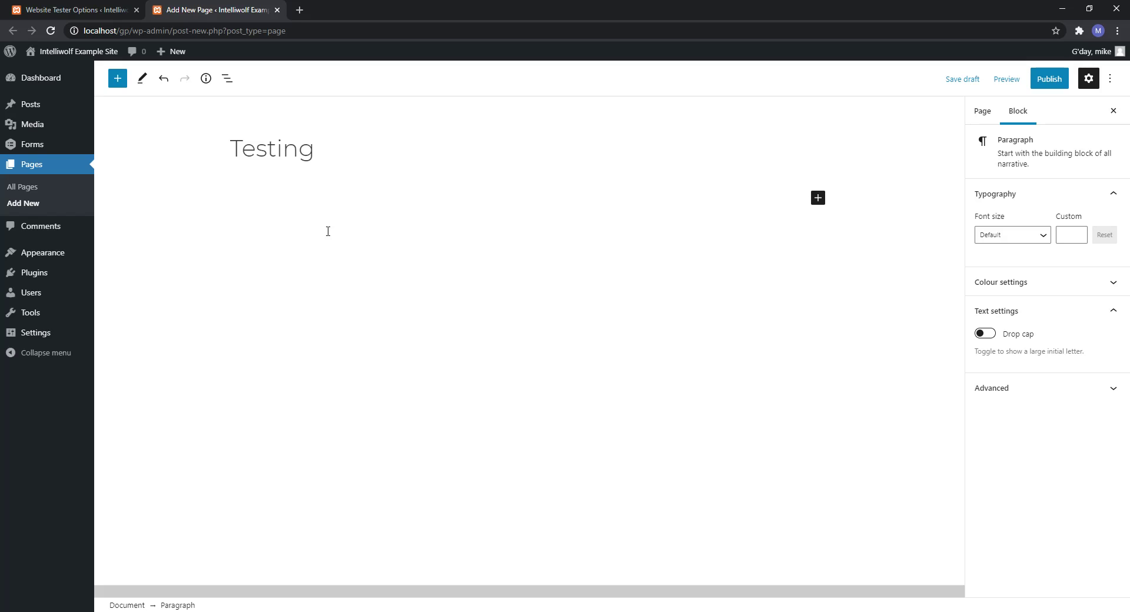
text(/sho)
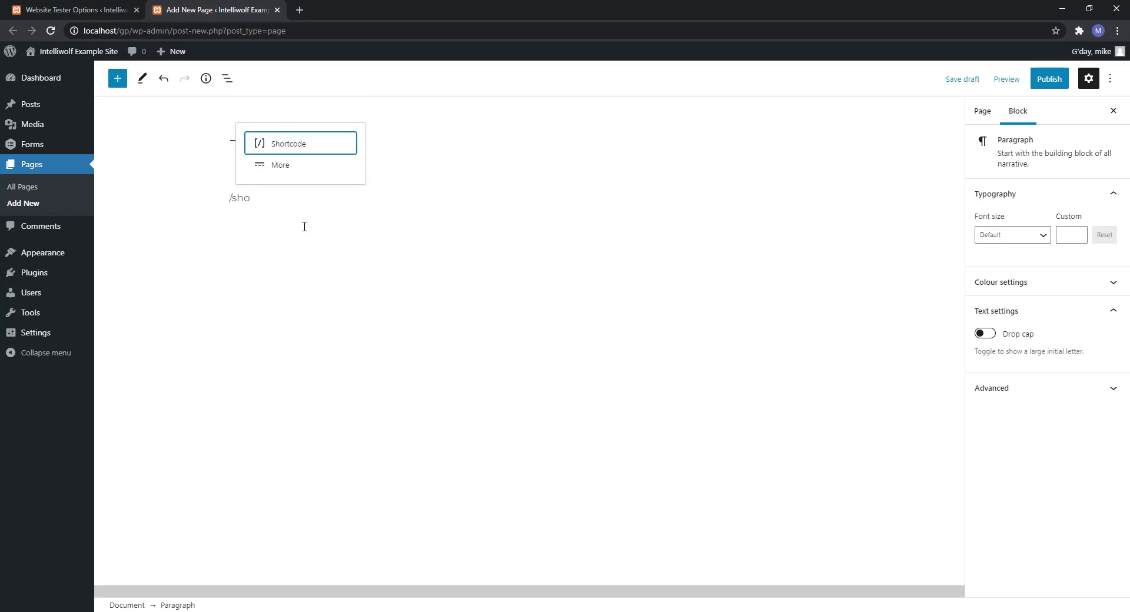
click(279, 143)
text([watt_test_form])
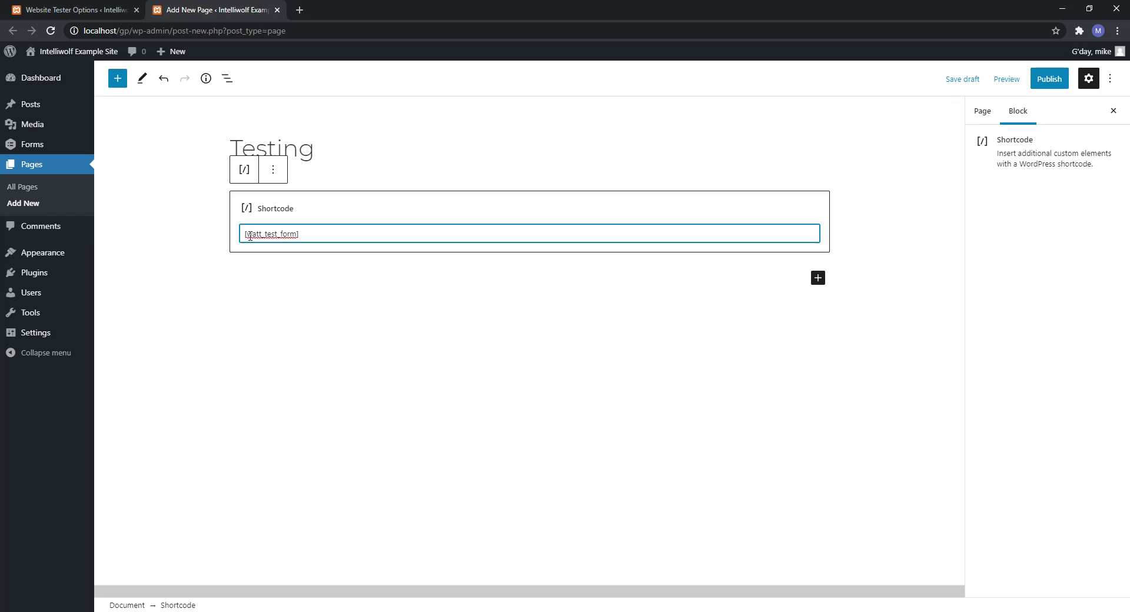
- Add a Spacer, then a second Shortcode block containing [watt_test_results]
click(366, 284)
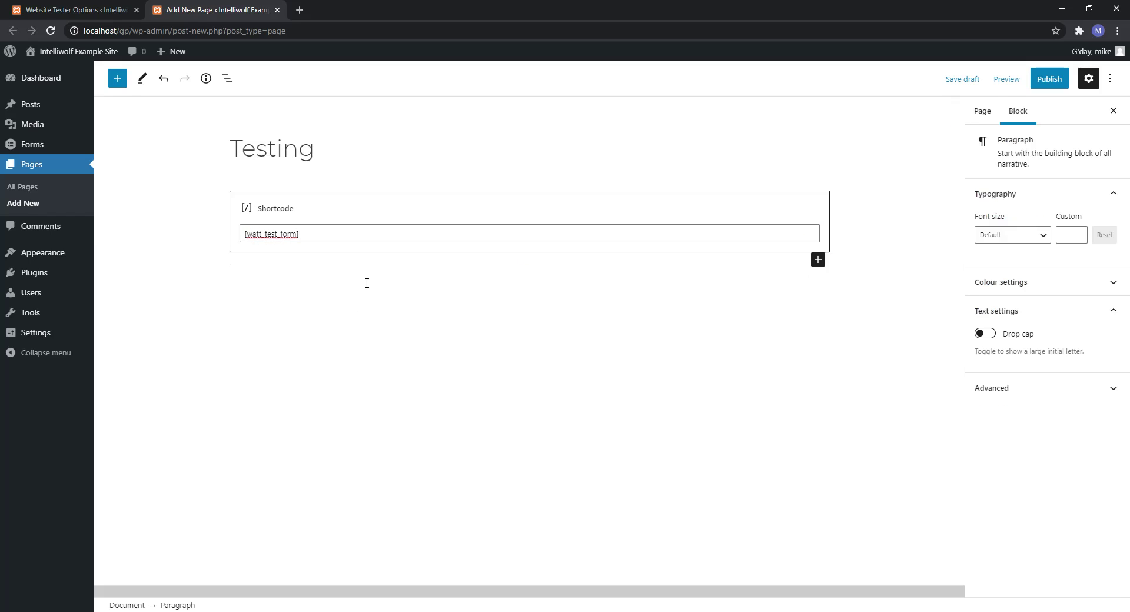
text(/sp)
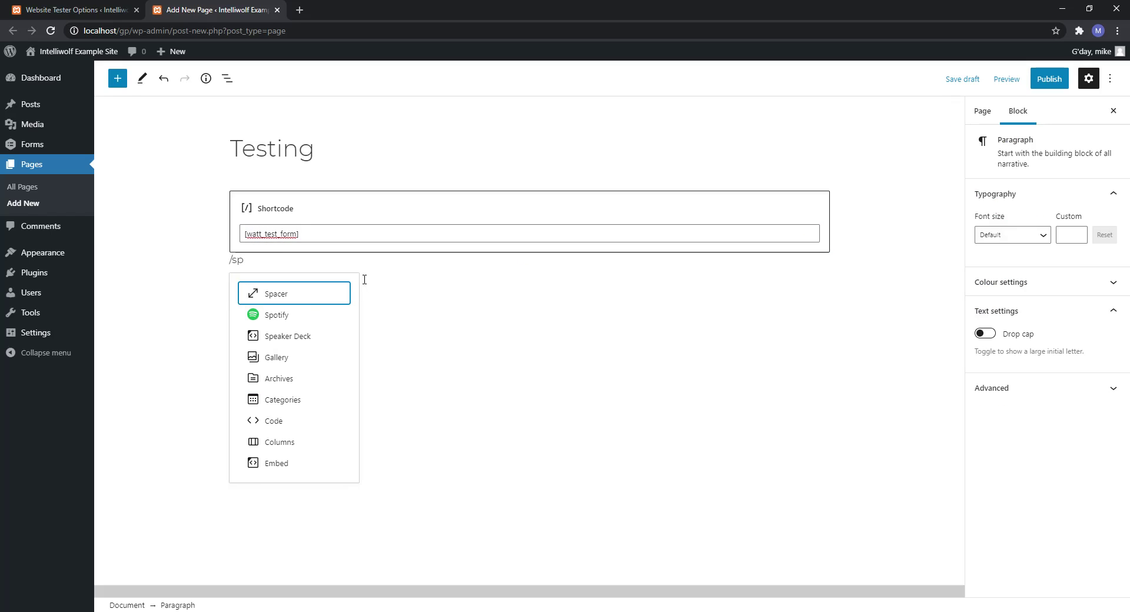
click(264, 300)
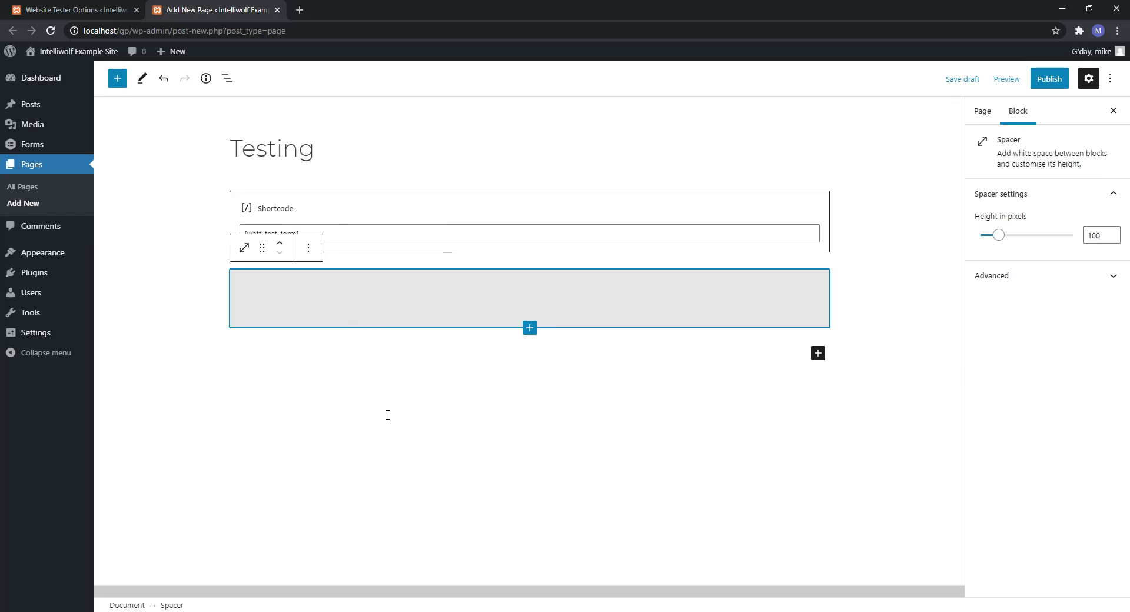
click(356, 364)
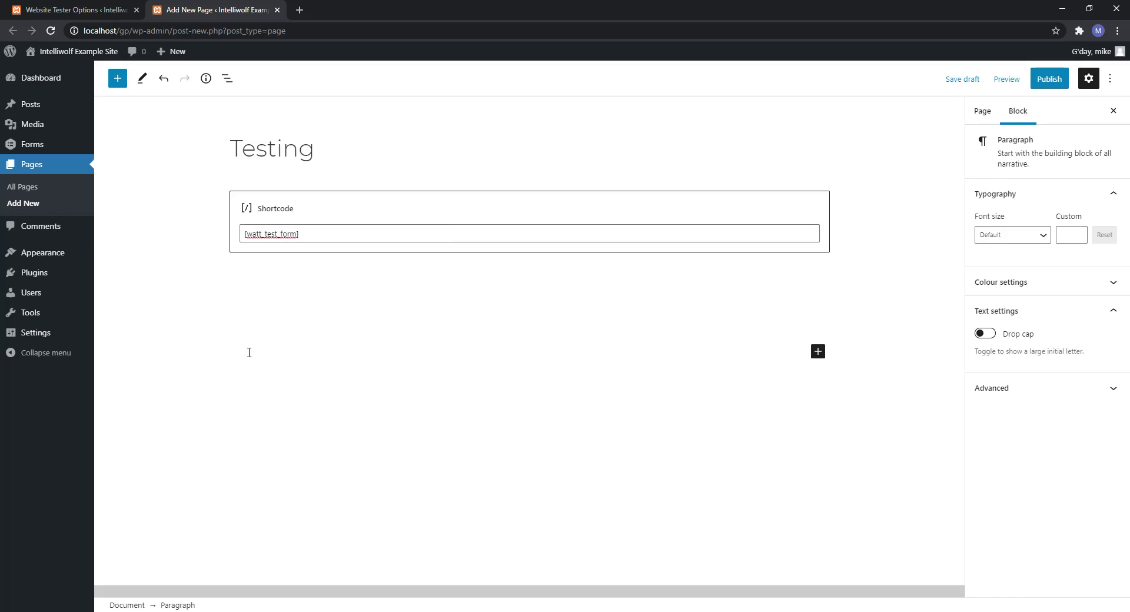
text(/short)
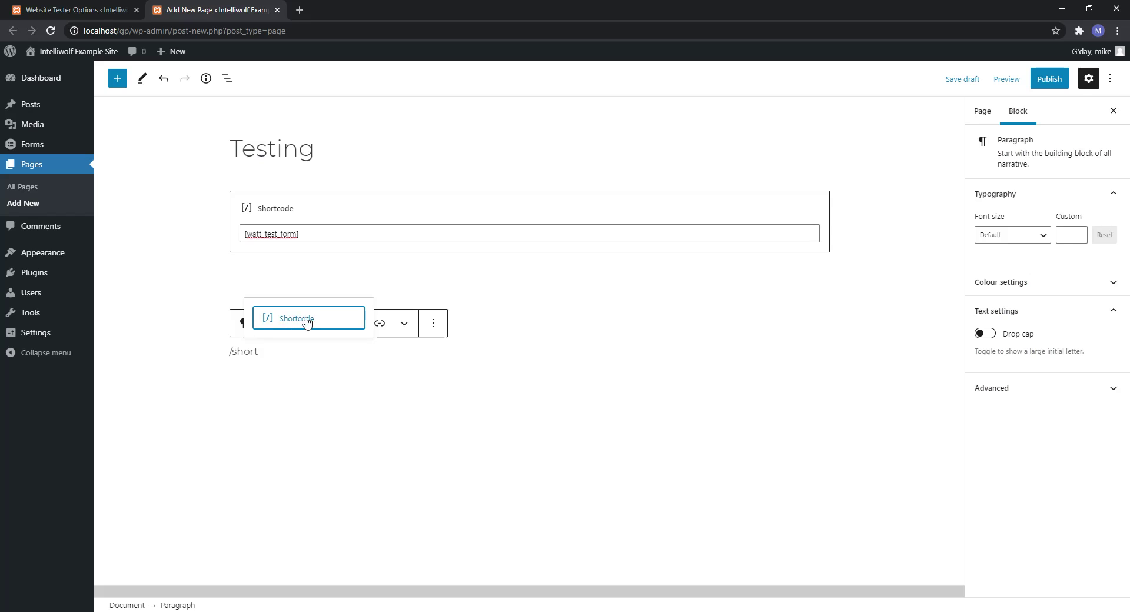
click(306, 322)
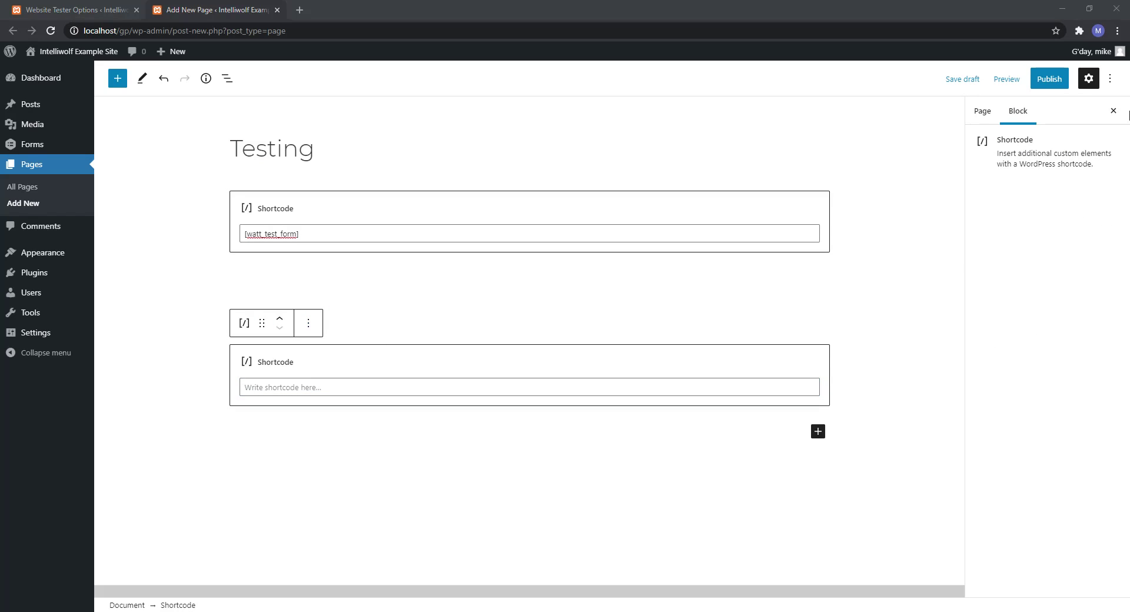
click(322, 392)
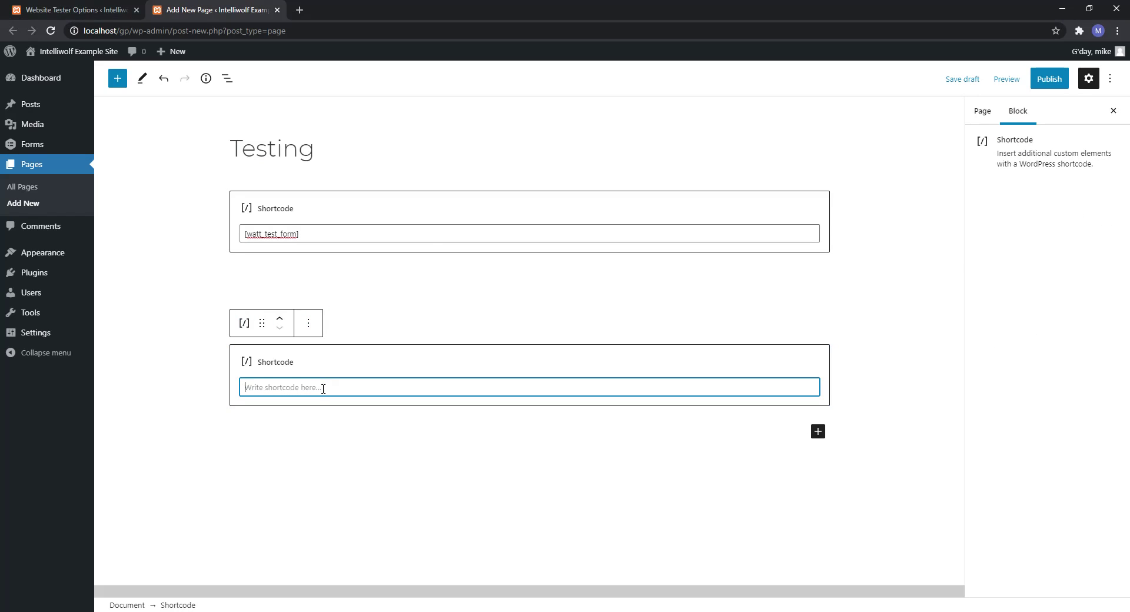
text([watt_test_results])
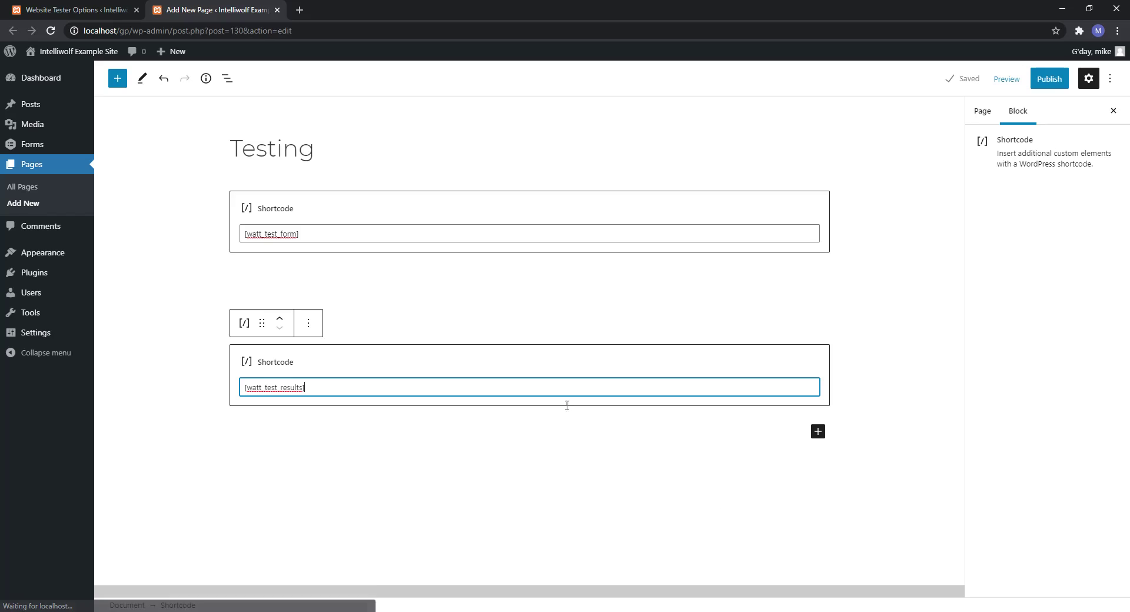
click(174, 266)
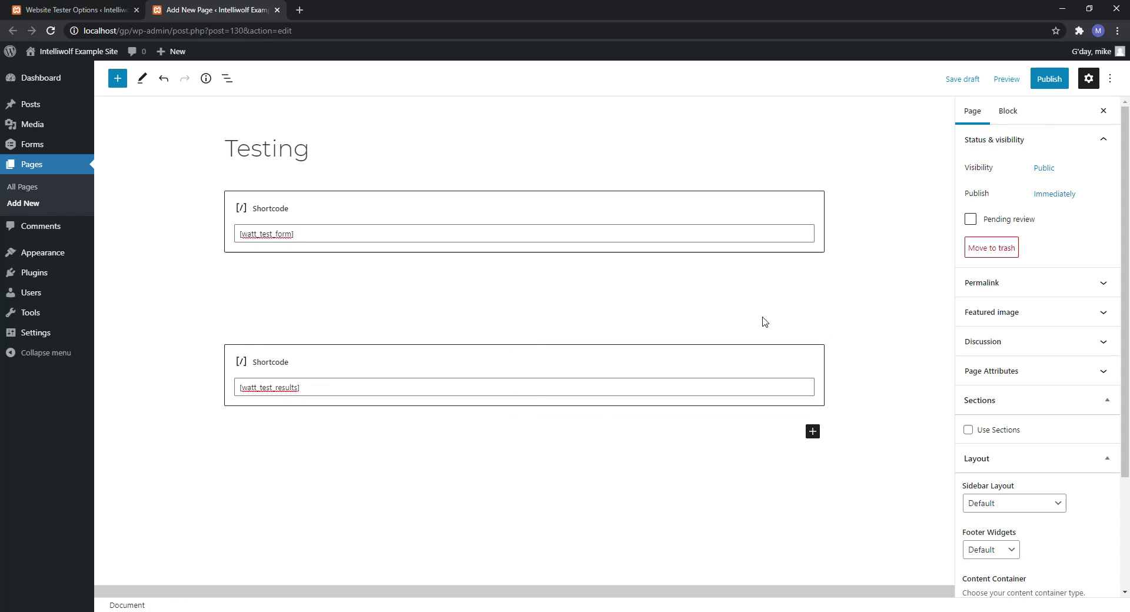
click(1063, 79)
click(1011, 84)
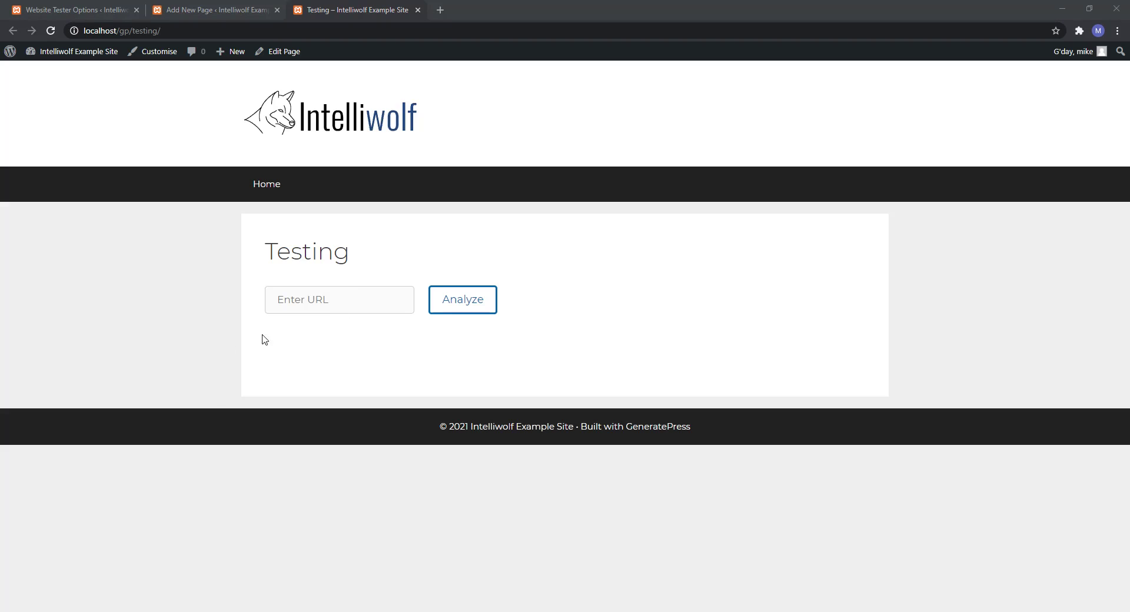
click(355, 302)
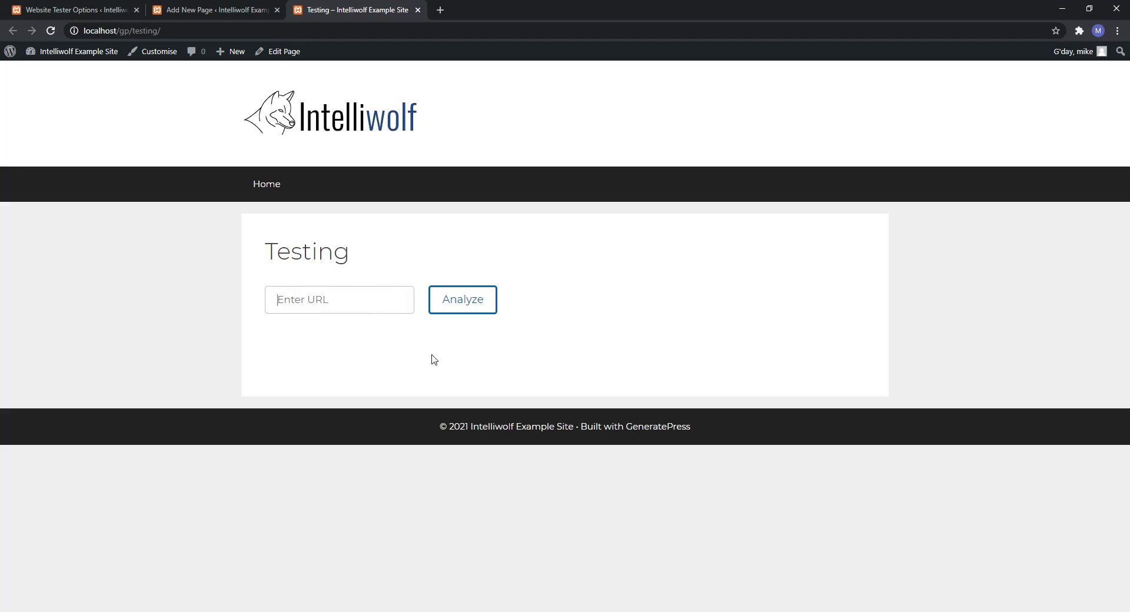
text(https://edition.cnn.com/)
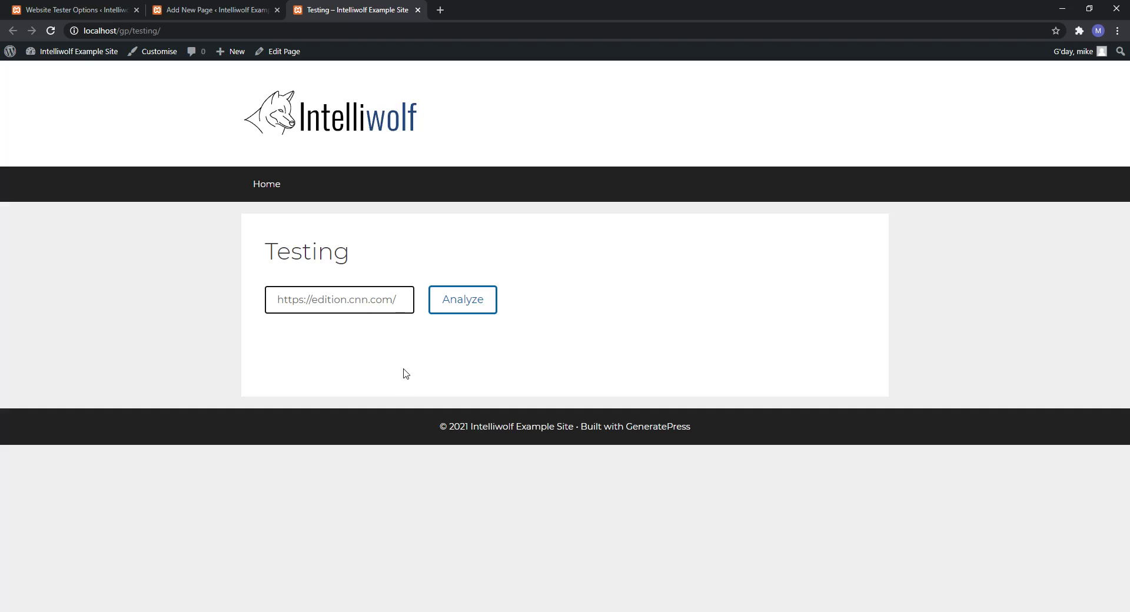
click(471, 306)
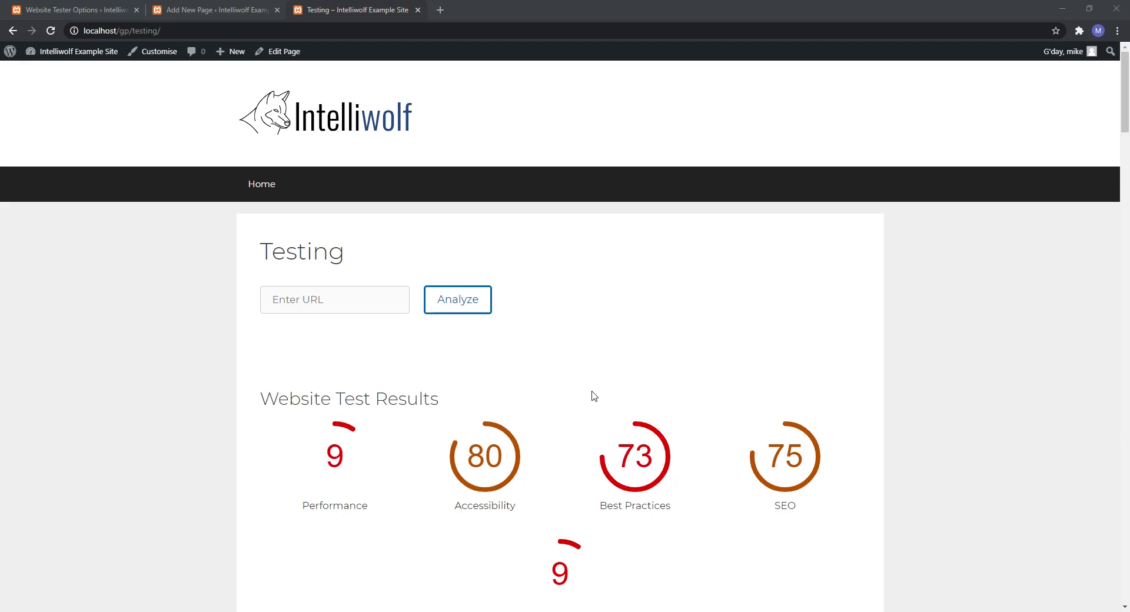
- Scroll down the audits, peek at Avoid enormous network payloads, then expand Minimize main-thread work
scroll(444, 368, down, 5)
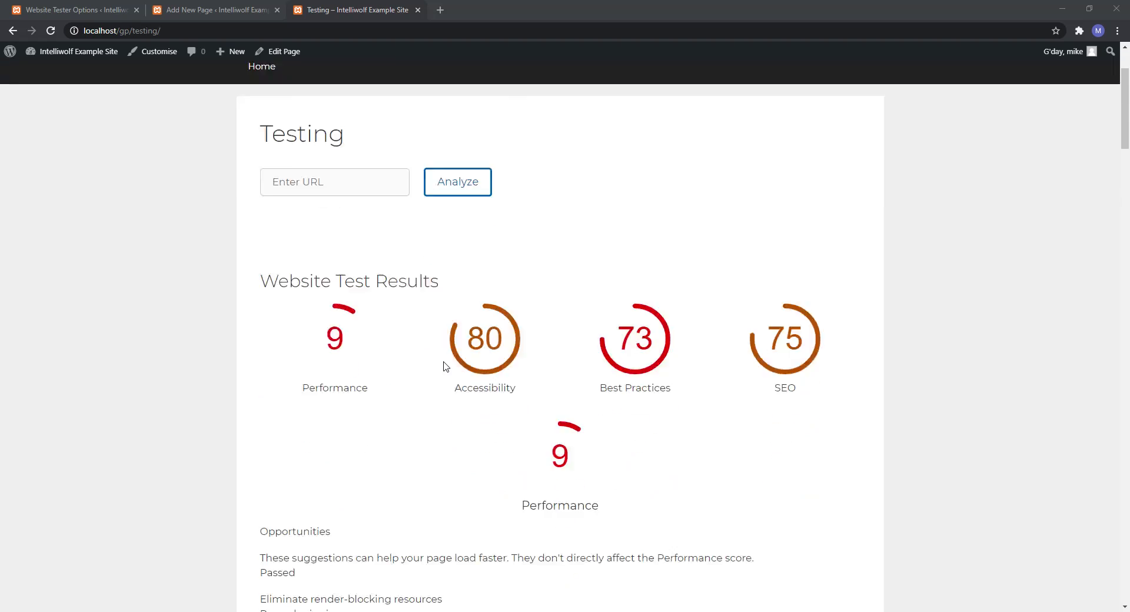
scroll(354, 244, down, 3)
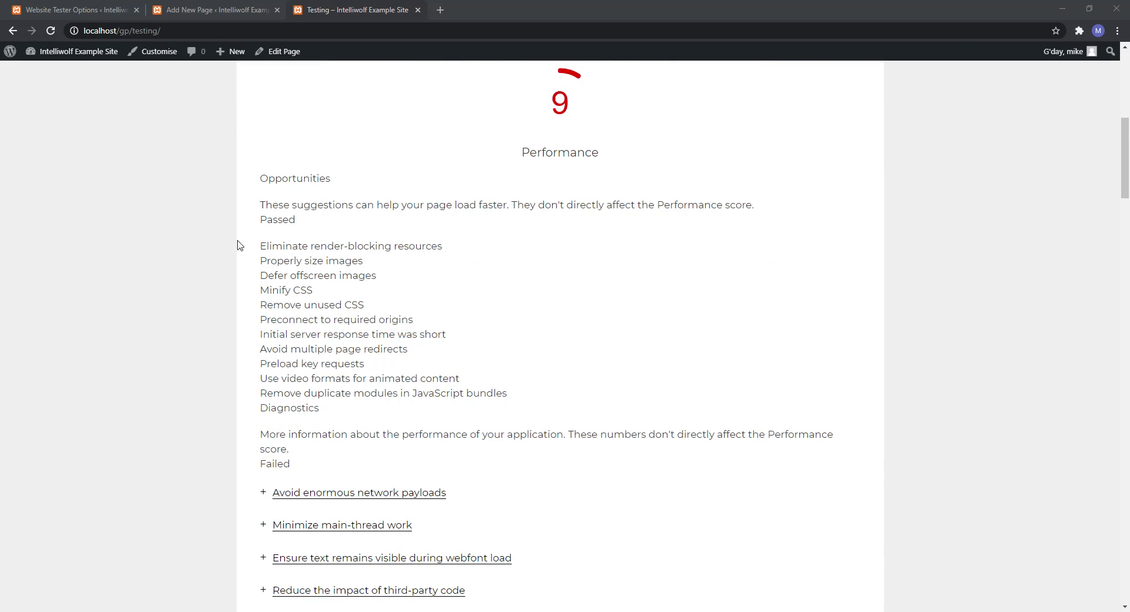
scroll(312, 202, down, 2)
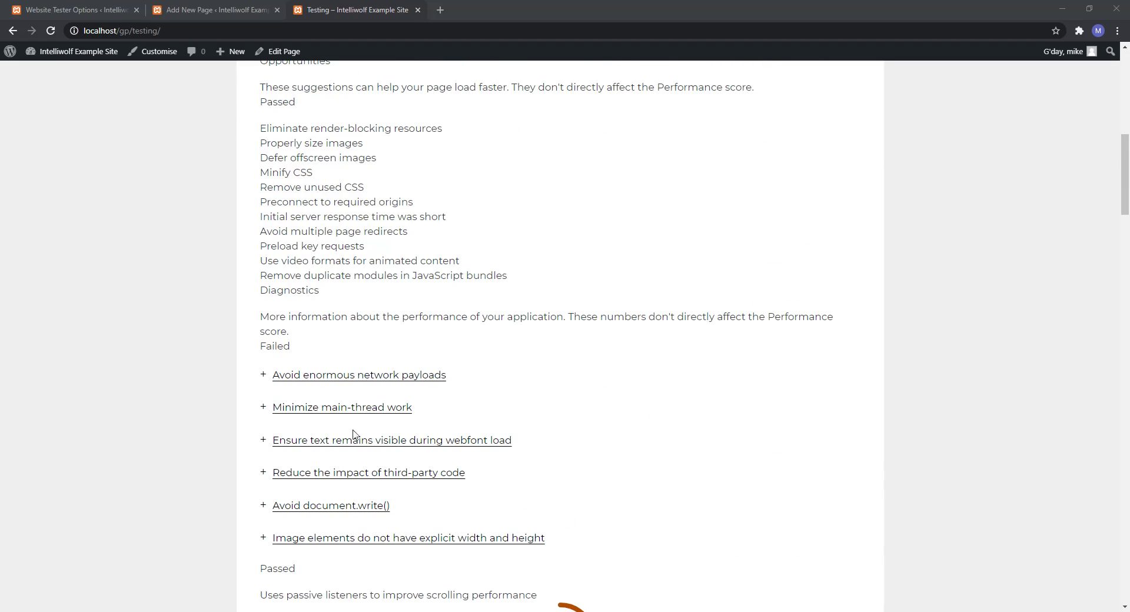
click(306, 376)
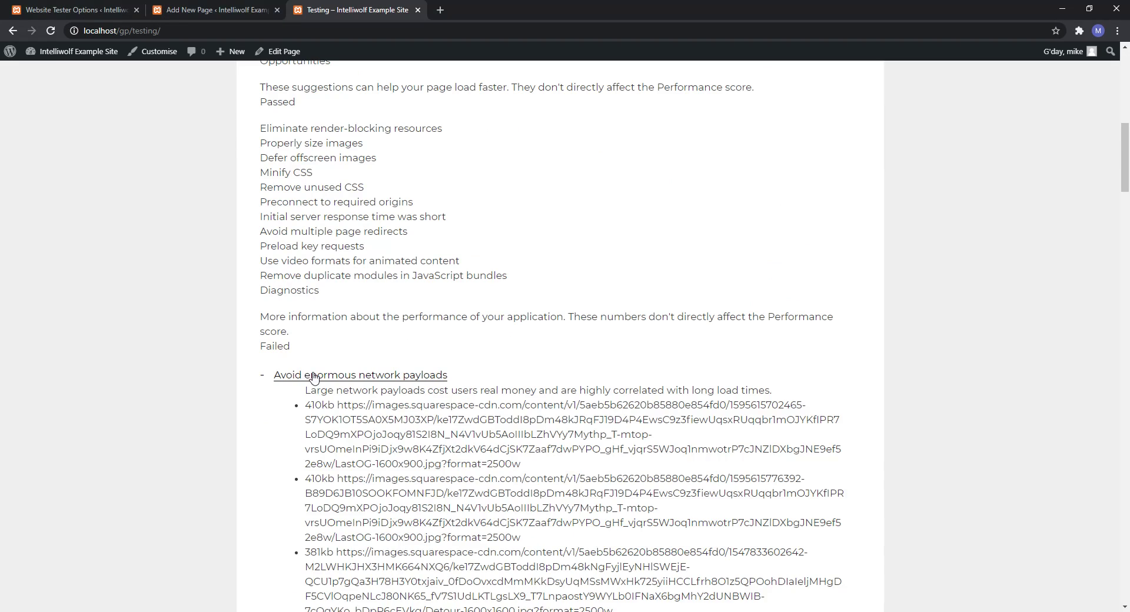
click(350, 381)
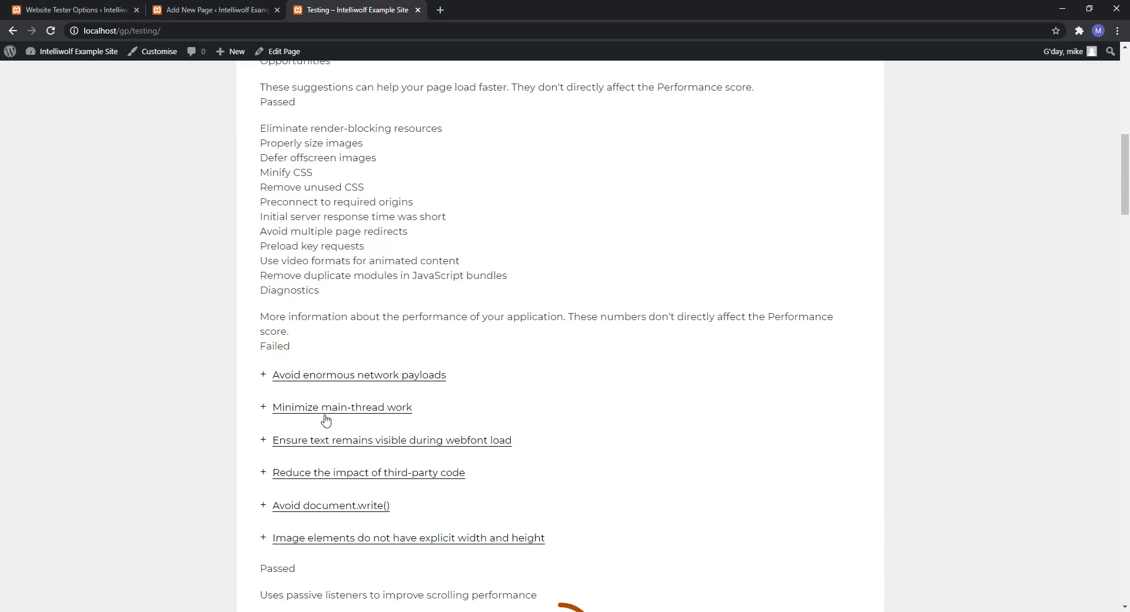
click(328, 407)
scroll(326, 388, down, 2)
- Collapse Minimize main-thread work and leave Ensure text remains visible during webfont load expanded
click(324, 355)
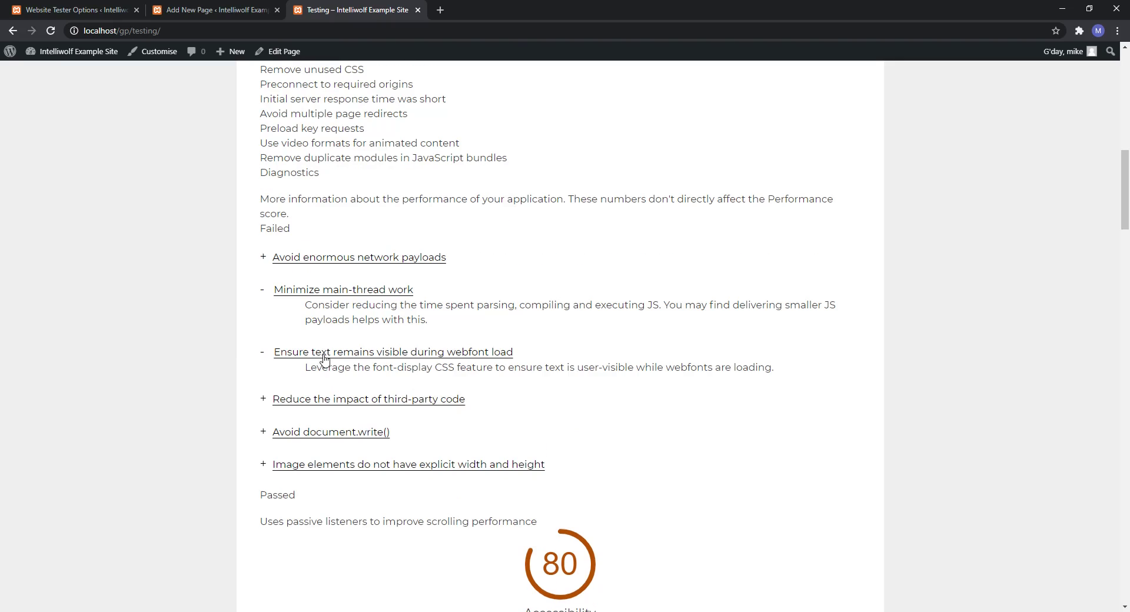
click(392, 353)
click(325, 290)
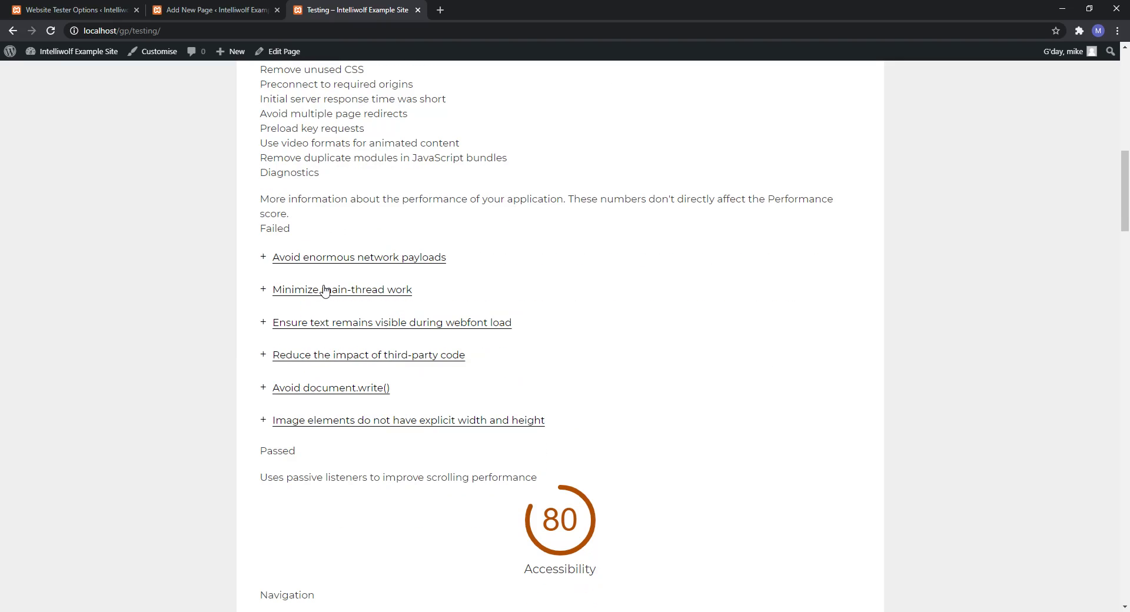
click(316, 326)
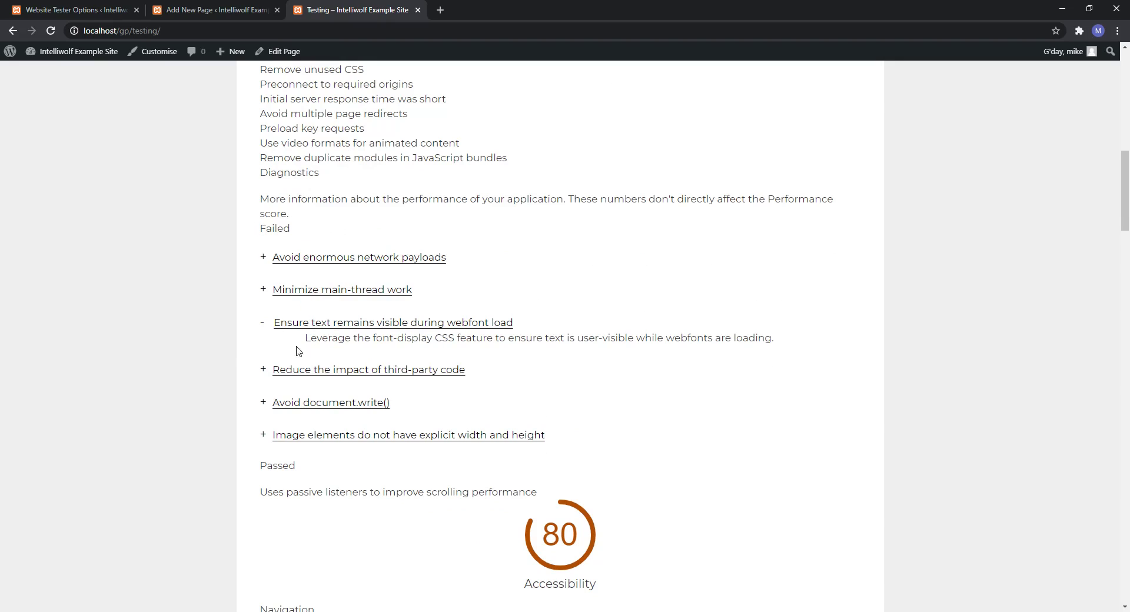
scroll(423, 406, down, 1)
scroll(392, 392, up, 13)
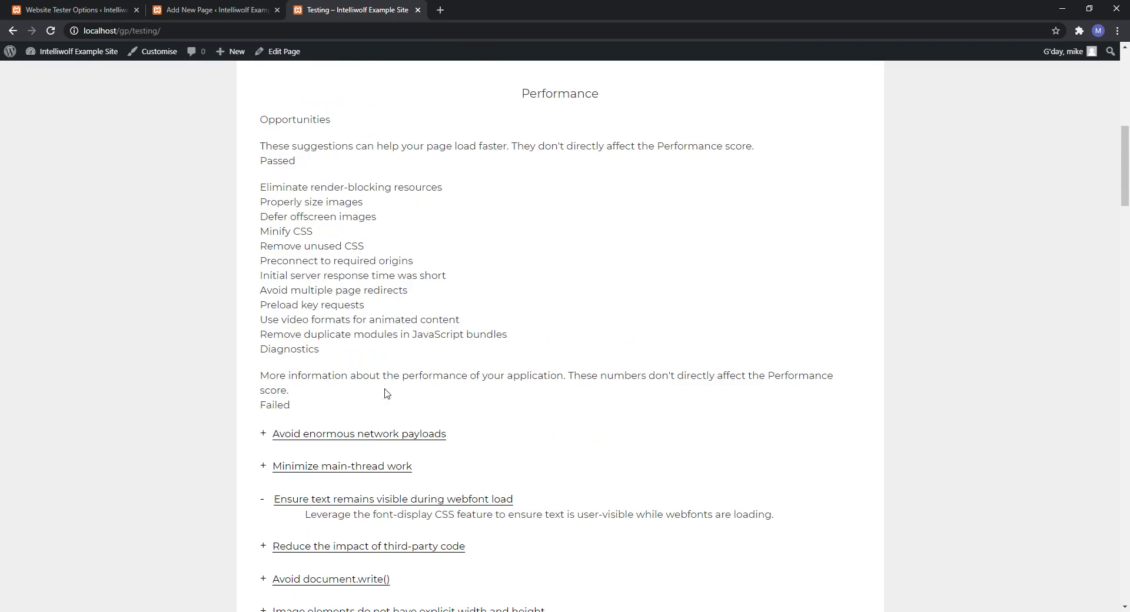
scroll(511, 445, down, 8)
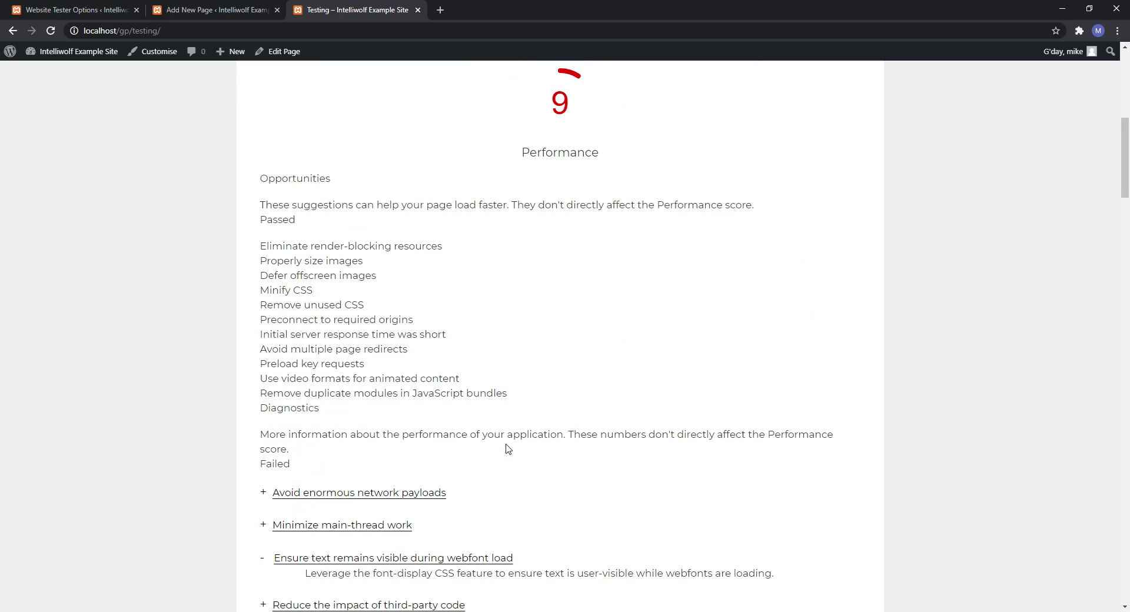
scroll(503, 353, up, 3)
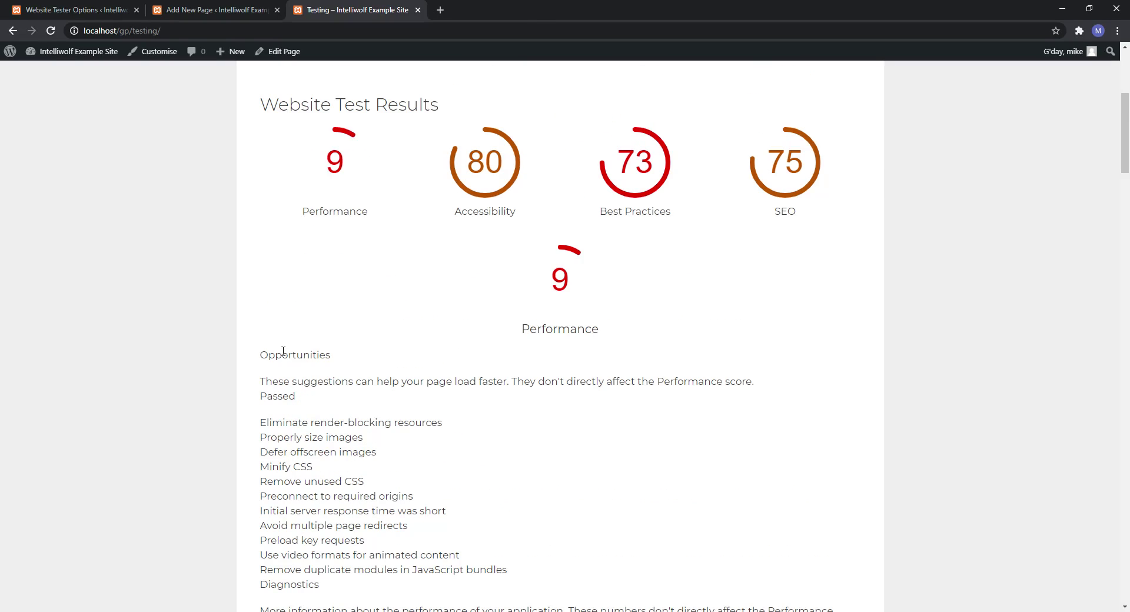
drag(276, 353, 340, 355)
drag(529, 330, 651, 341)
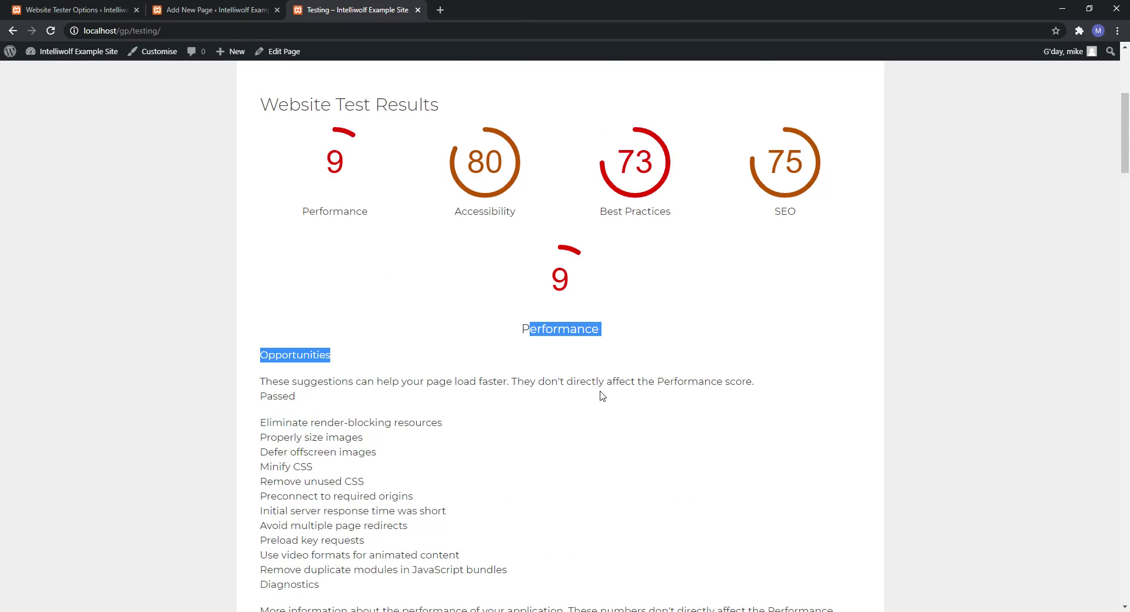
scroll(603, 396, down, 12)
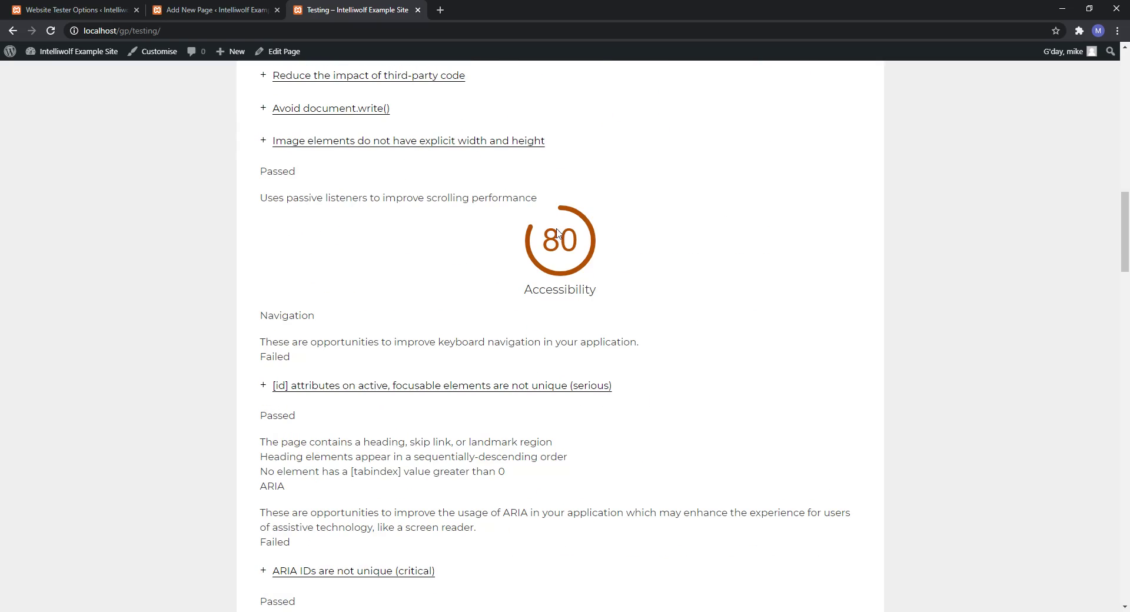
scroll(535, 368, down, 12)
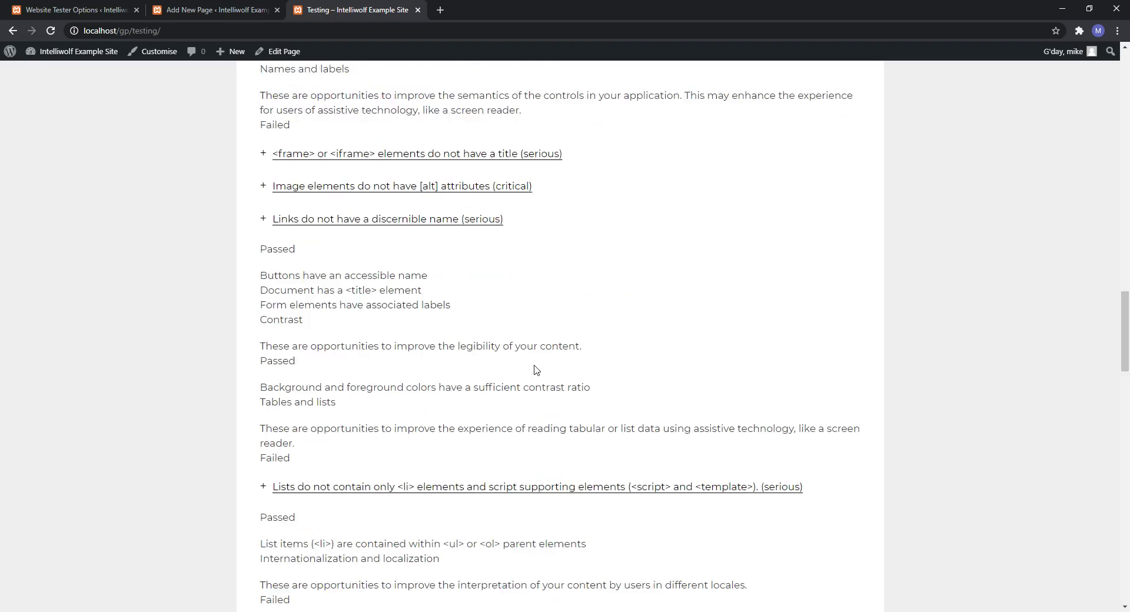
scroll(535, 369, down, 20)
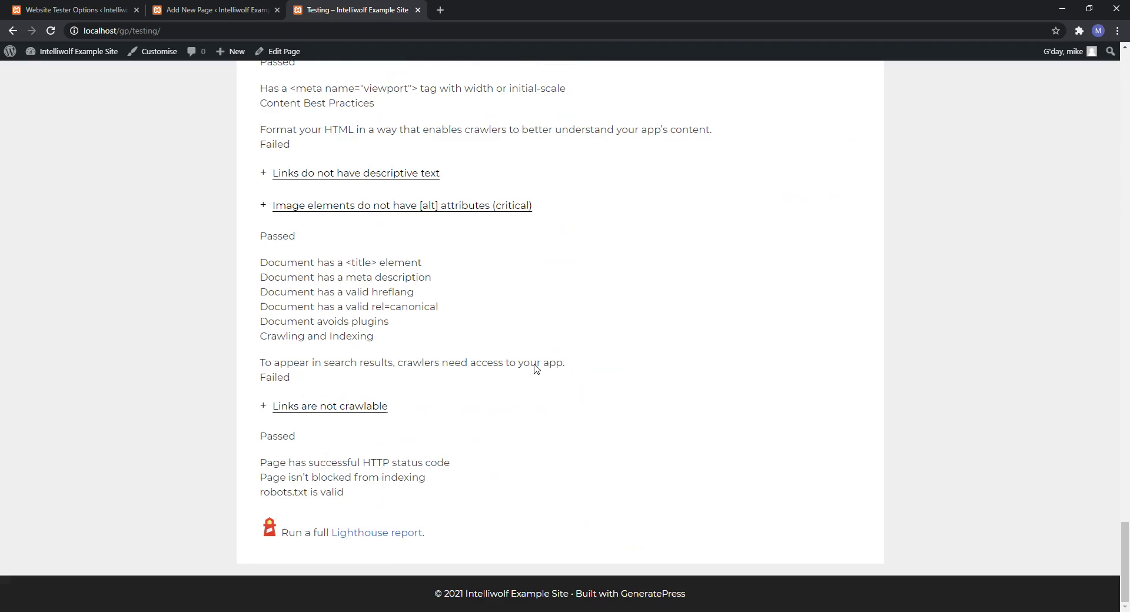
scroll(534, 365, up, 20)
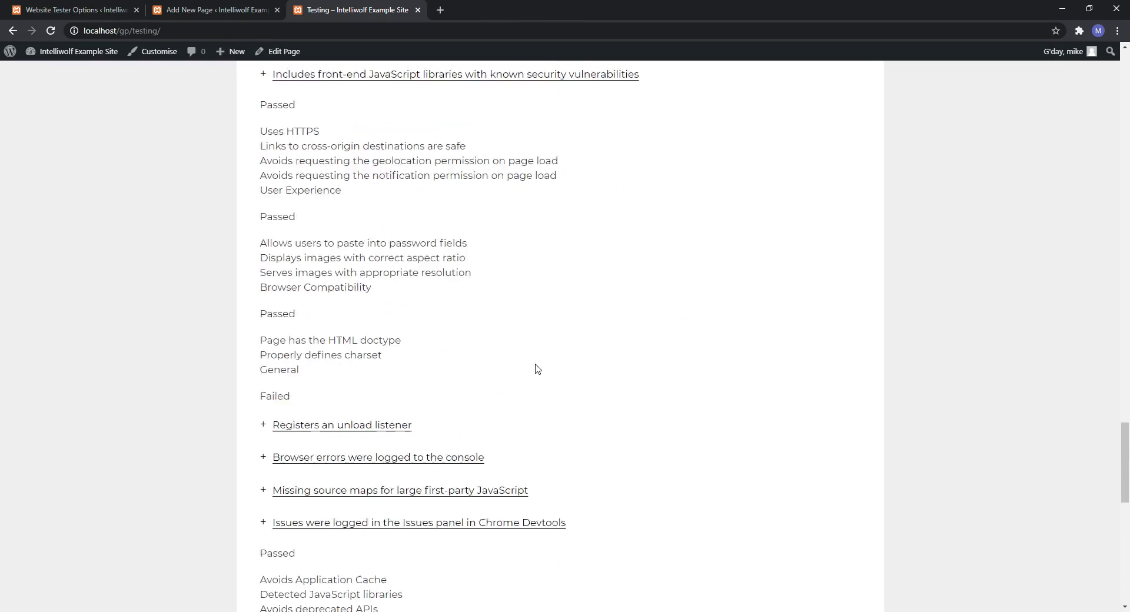
scroll(547, 359, down, 20)
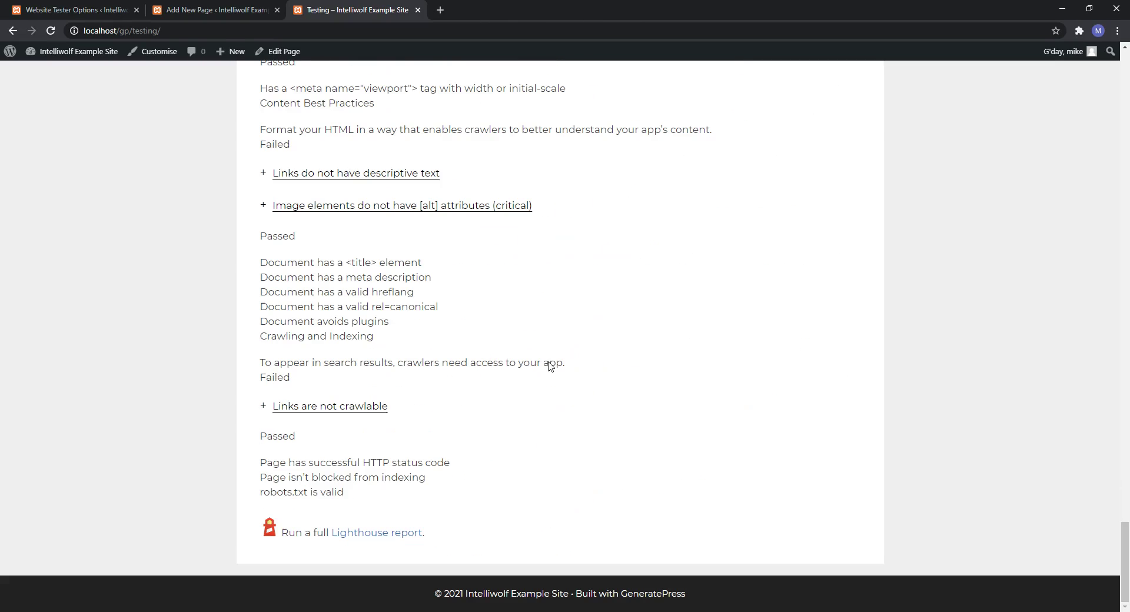
drag(455, 539, 262, 543)
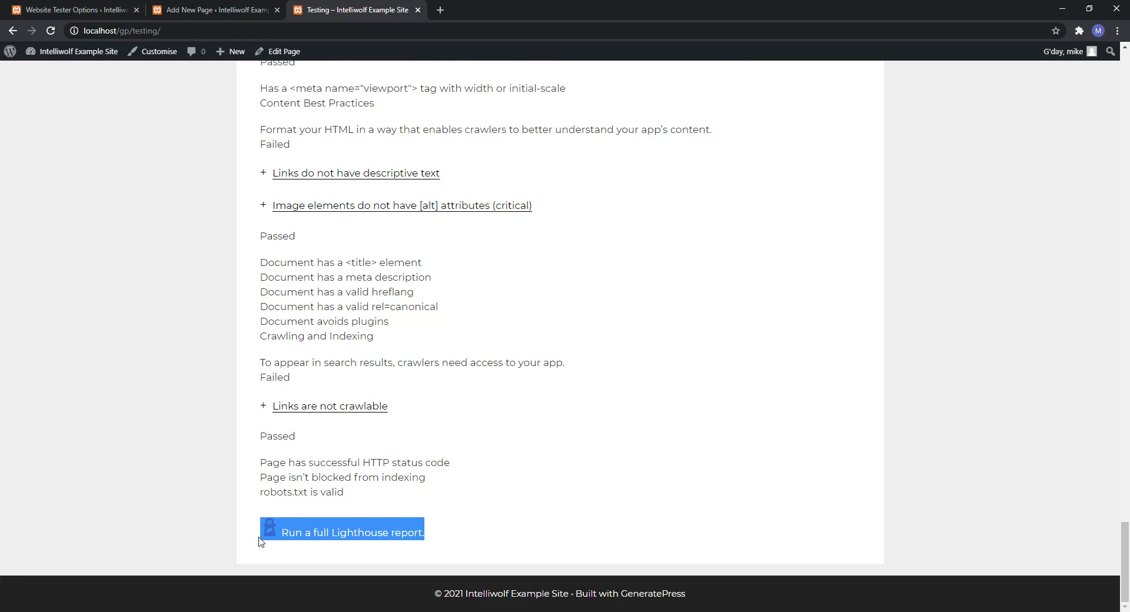
click(500, 555)
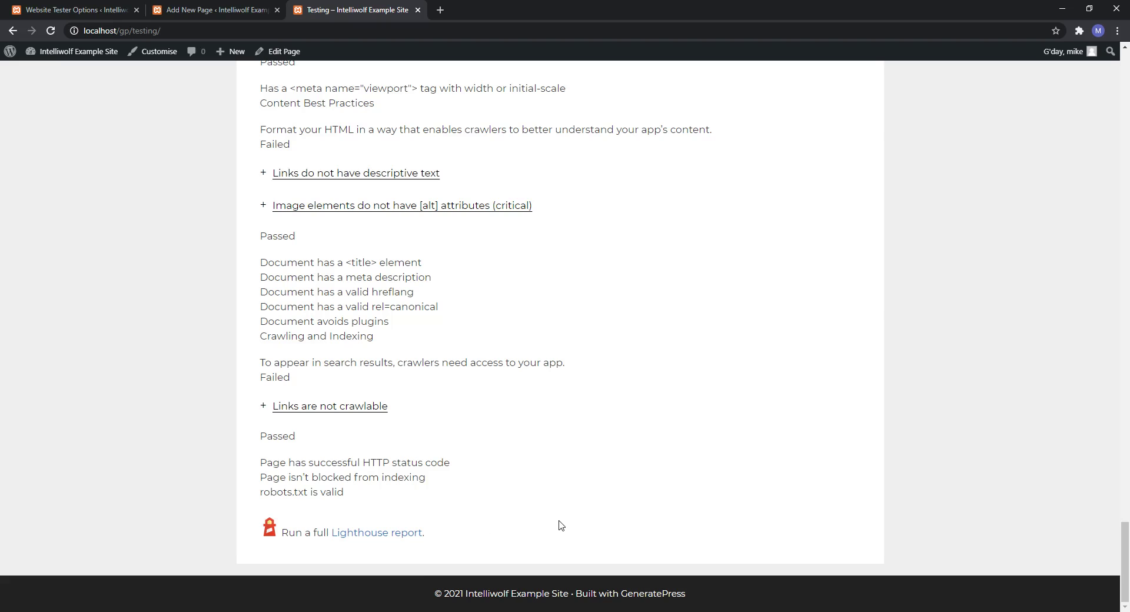
scroll(561, 524, up, 15)
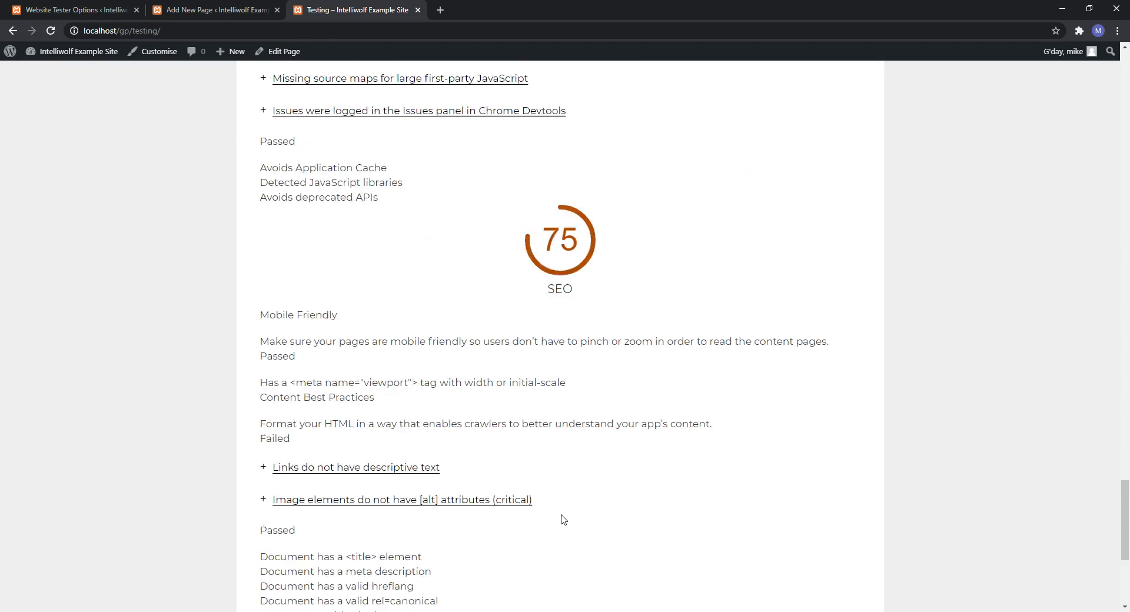
scroll(562, 512, up, 20)
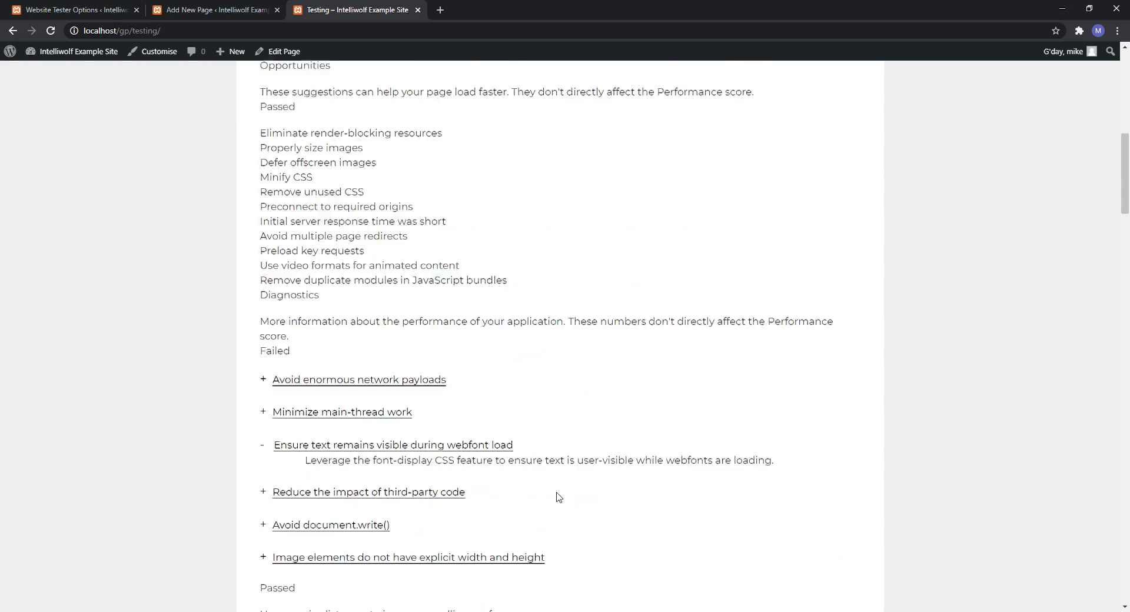
scroll(557, 498, down, 7)
scroll(557, 498, up, 5)
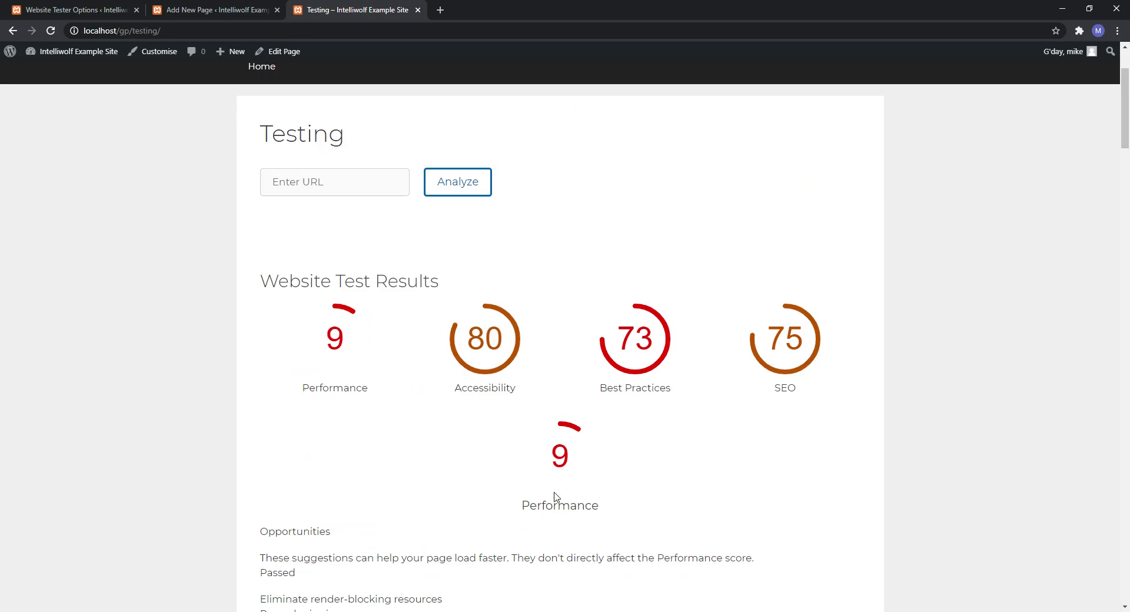
scroll(238, 253, up, 1)
scroll(240, 252, up, 1)
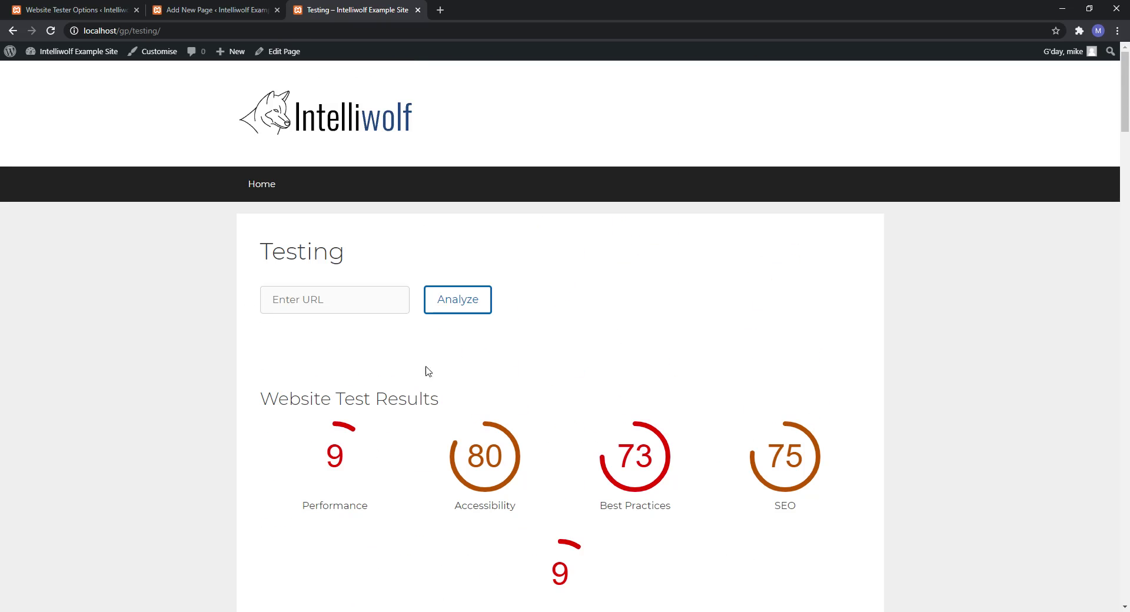
scroll(503, 405, down, 2)
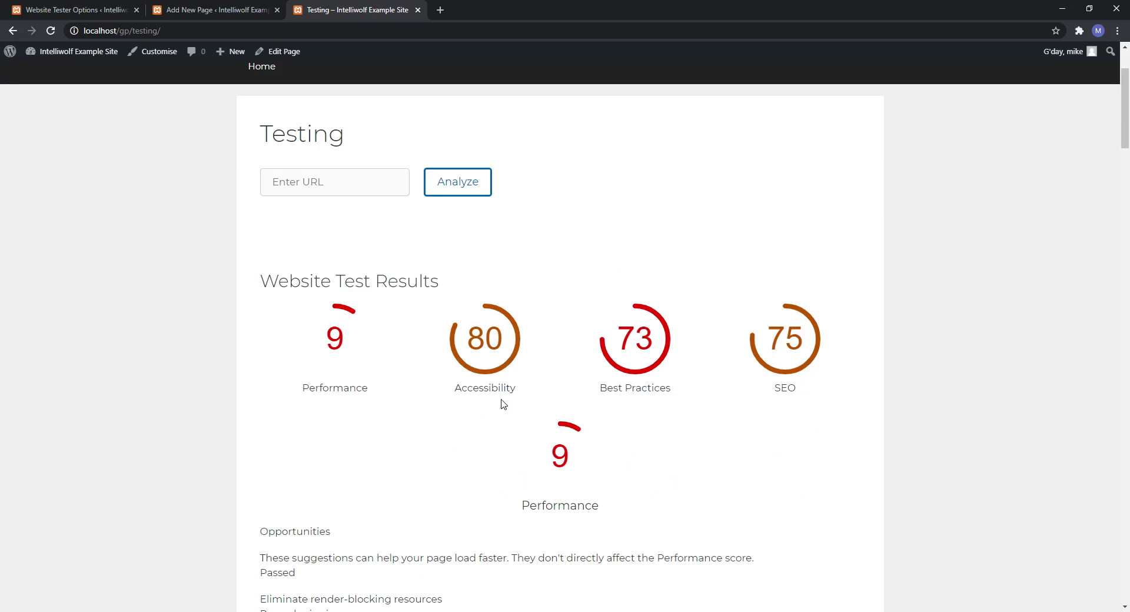
scroll(503, 404, up, 2)
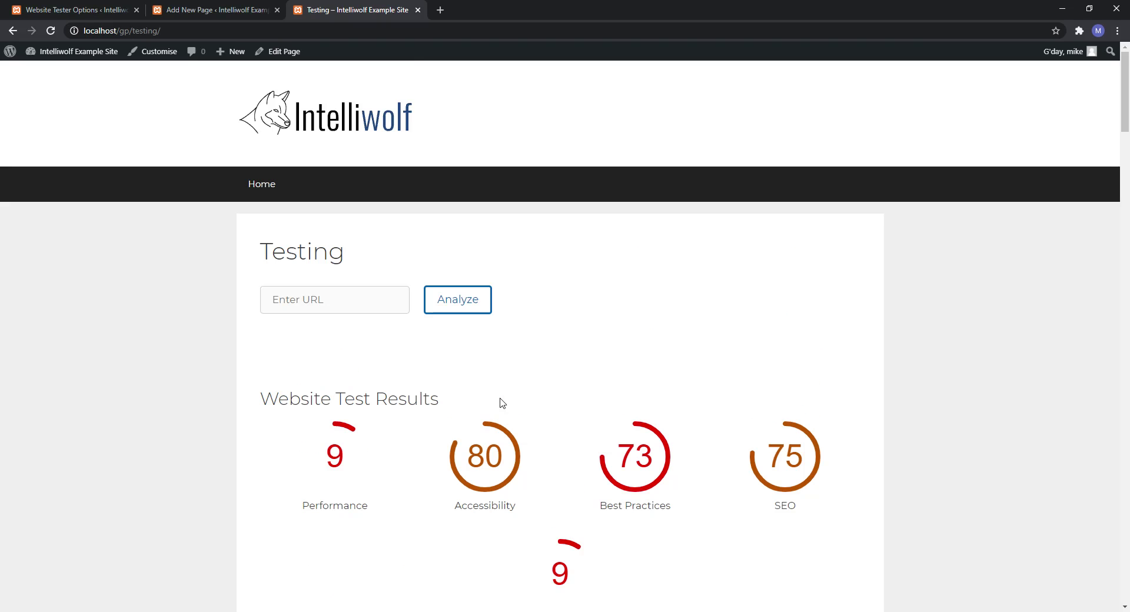